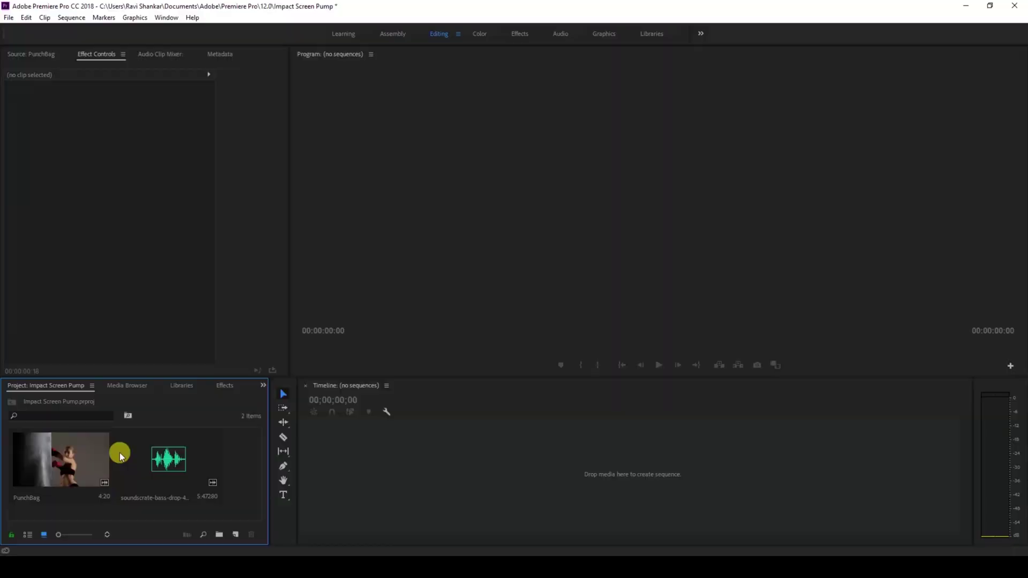
# Preview the PunchBag clip and create a PunchBag sequence from it on the Timeline.
pyautogui.doubleClick(56, 470)
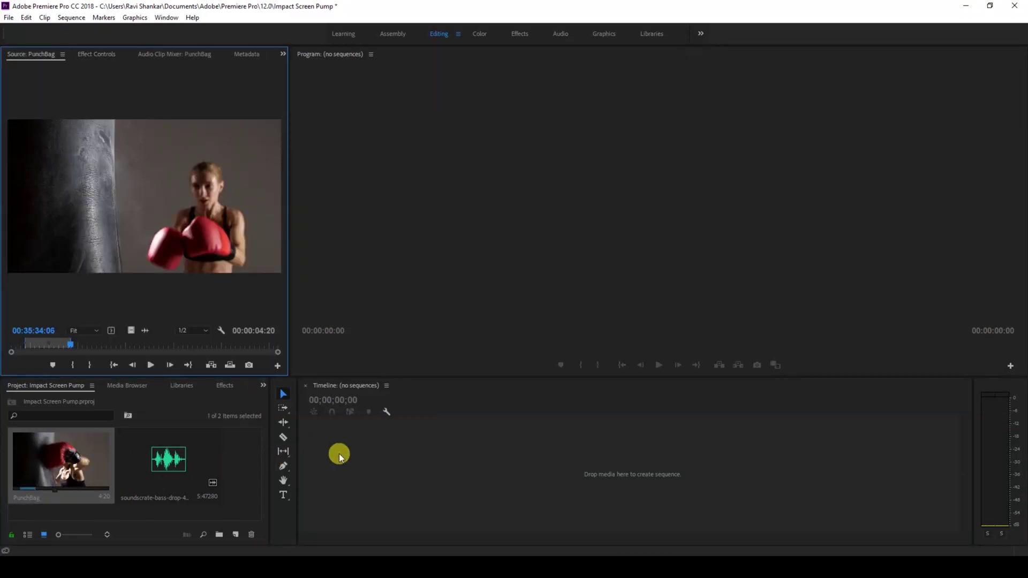
pyautogui.moveTo(53, 459); pyautogui.dragTo(327, 471)
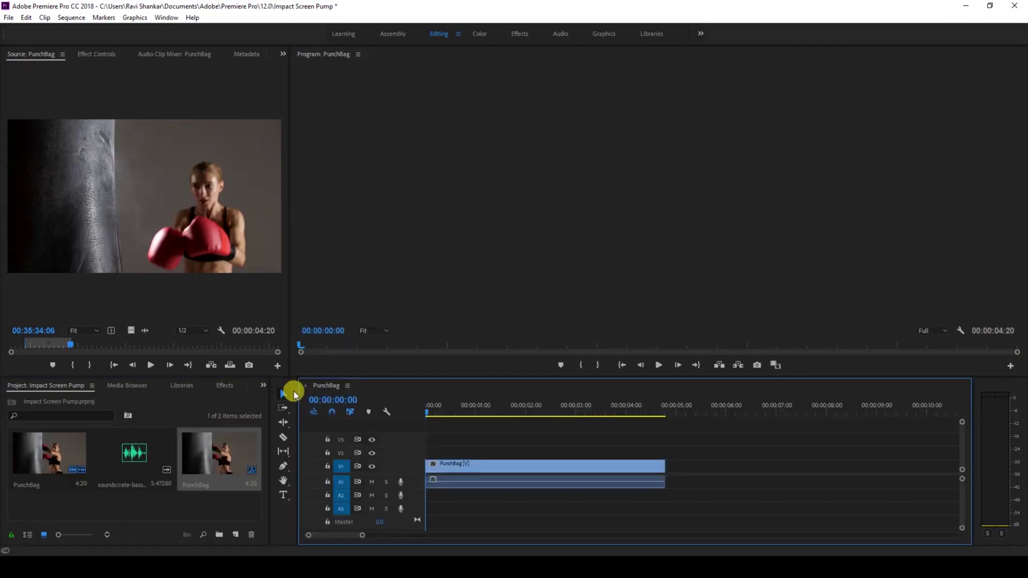
pyautogui.click(97, 55)
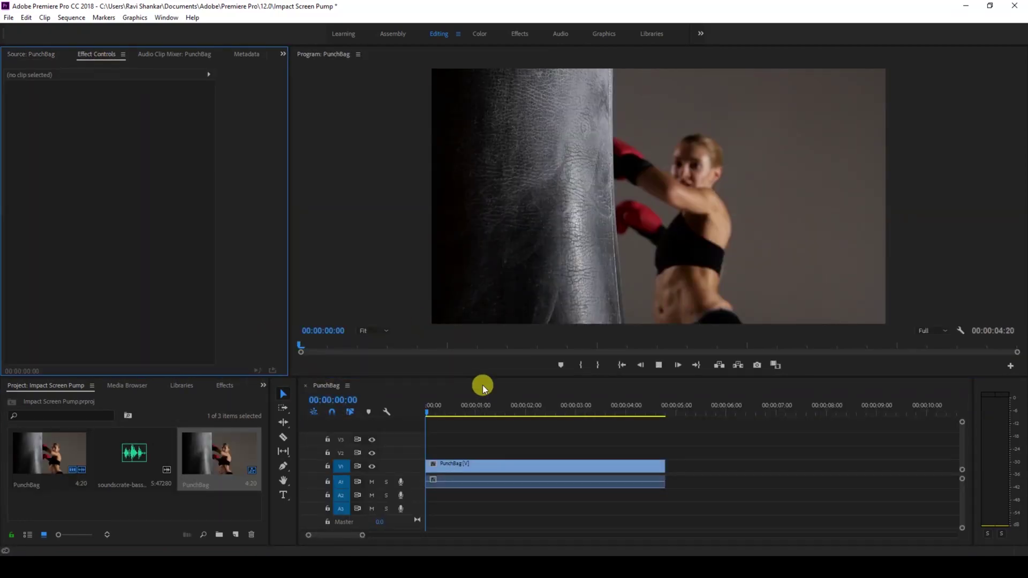
# Play and scrub the sequence to find the frame where the kick lands.
pyautogui.press('space')
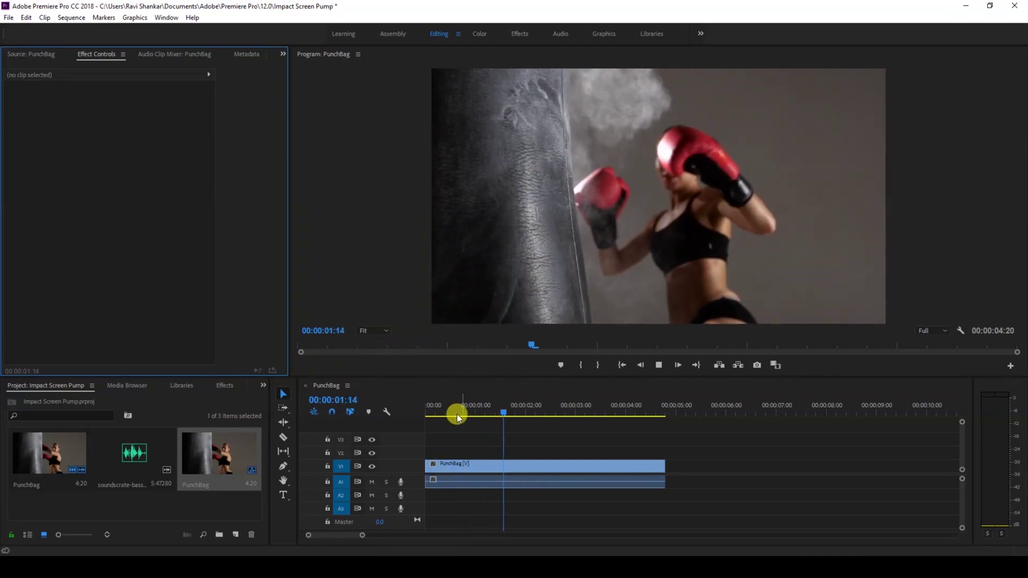
pyautogui.click(458, 410)
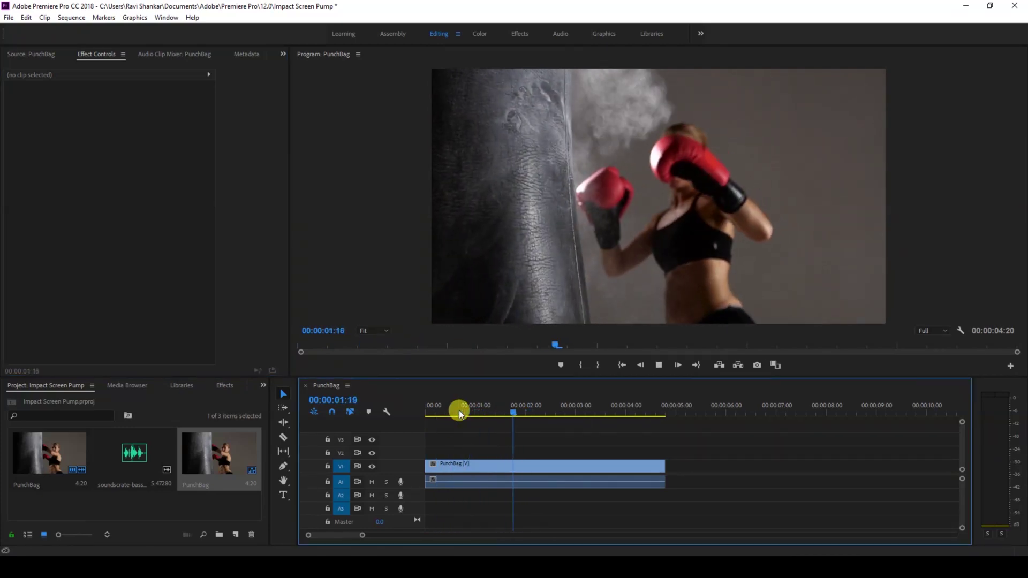
pyautogui.click(457, 413)
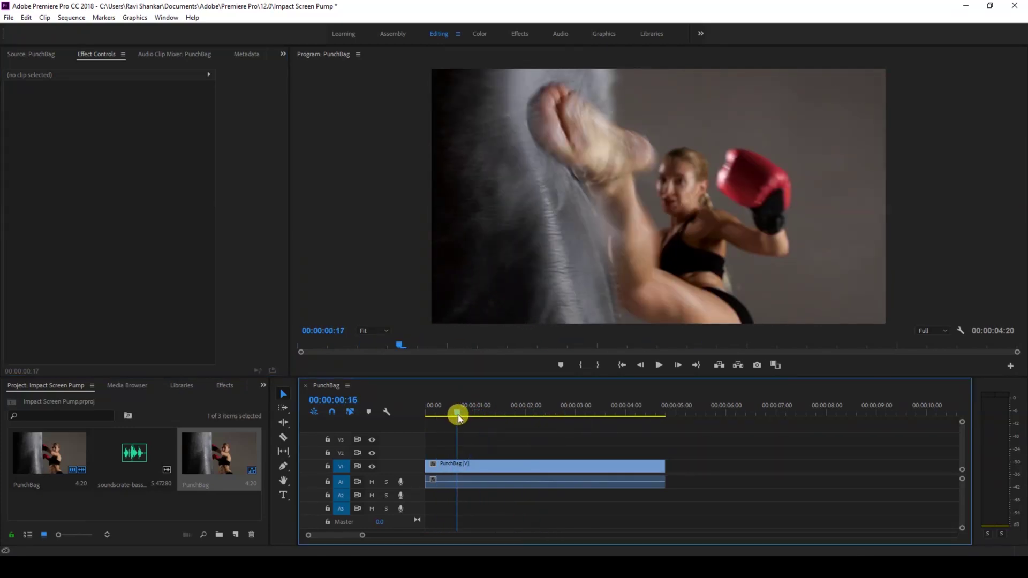
pyautogui.moveTo(457, 415)
pyautogui.mouseDown()
pyautogui.moveTo(444, 415)
pyautogui.moveTo(453, 416)
pyautogui.mouseUp()
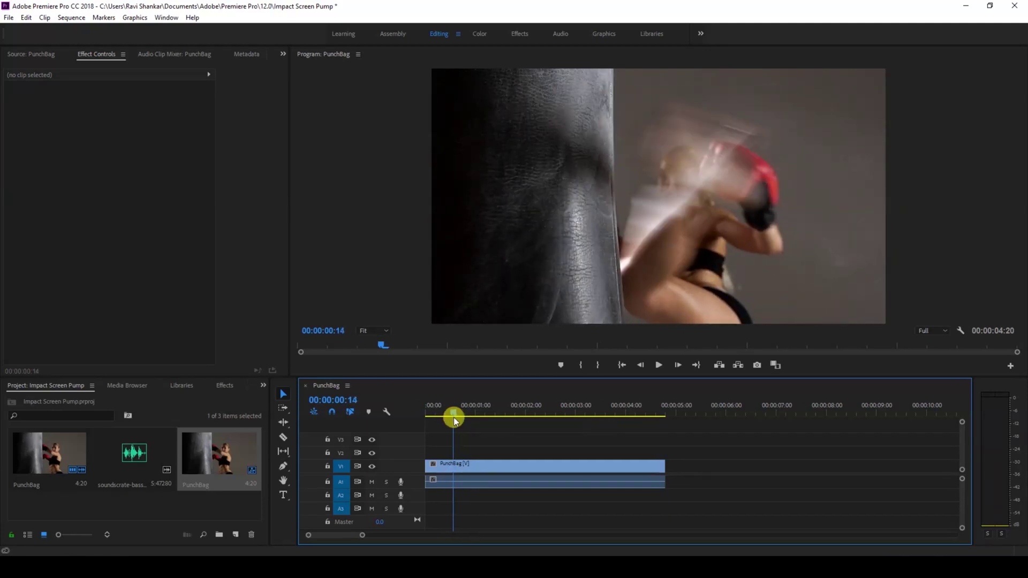
pyautogui.click(236, 536)
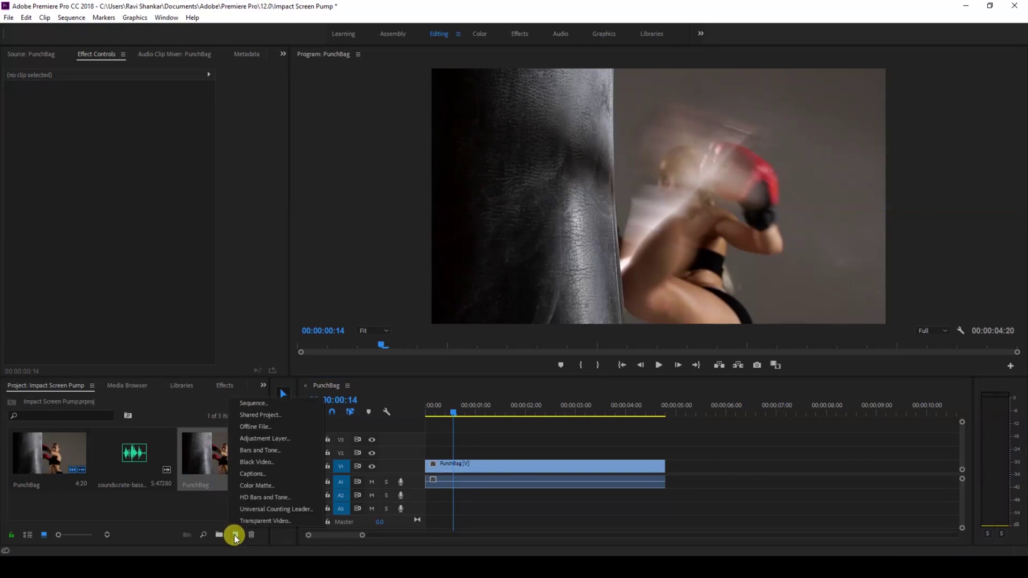
# Create an Adjustment Layer and place it on V2 above the PunchBag clip.
pyautogui.click(248, 439)
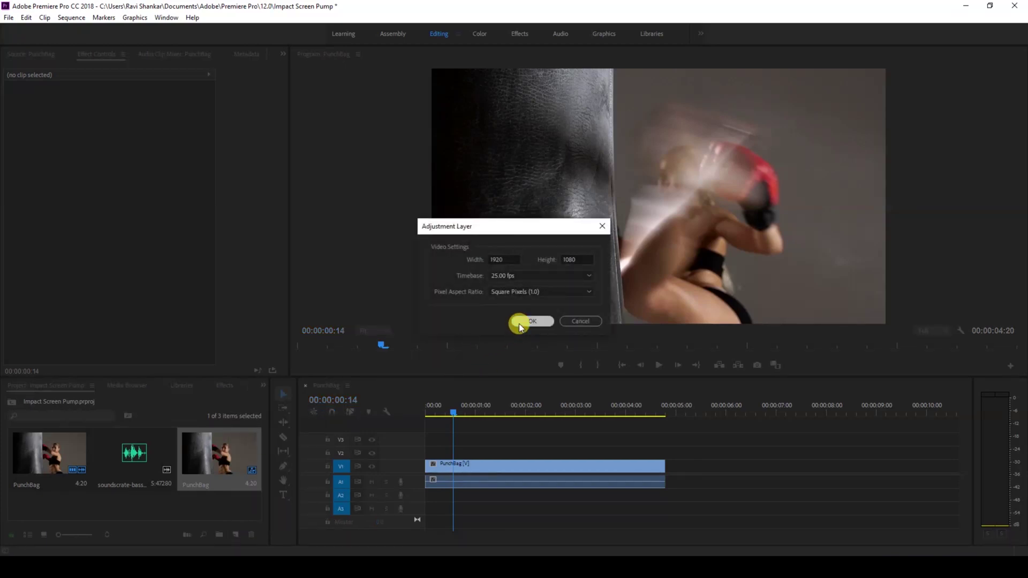
pyautogui.click(519, 324)
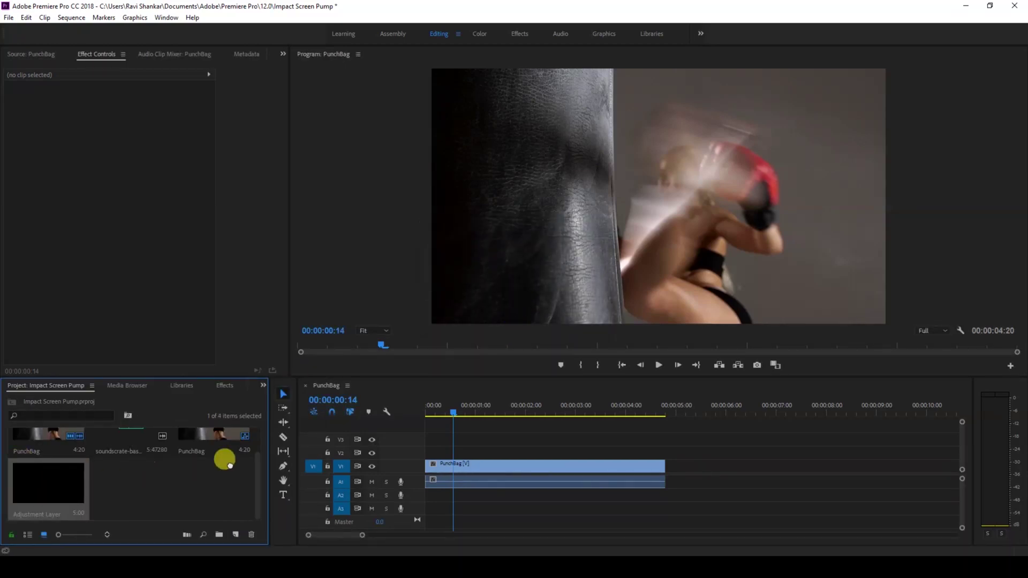
pyautogui.moveTo(230, 466); pyautogui.dragTo(394, 452)
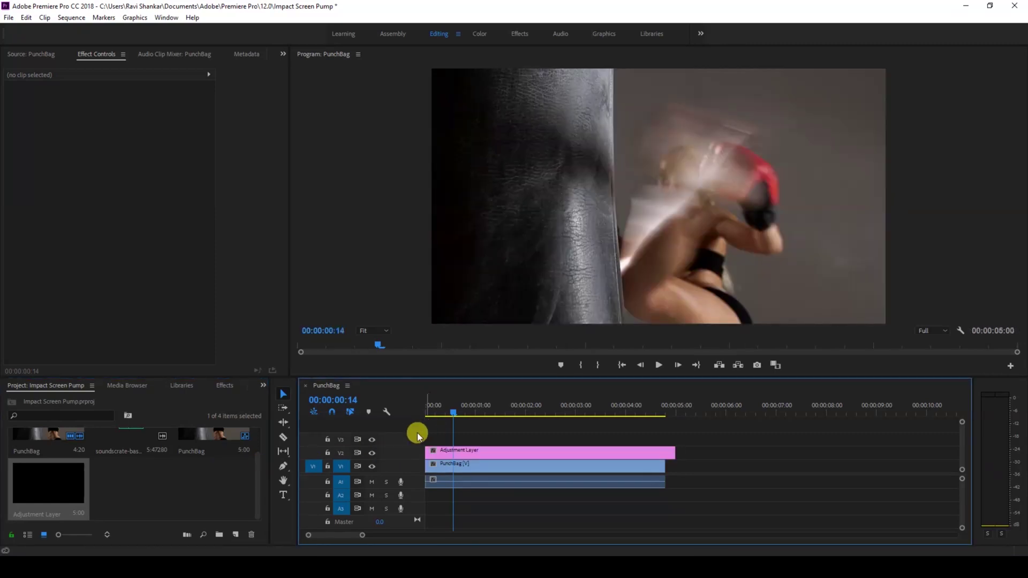
# Razor-cut the adjustment layer at the start and end of the kick's impact.
pyautogui.click(282, 439)
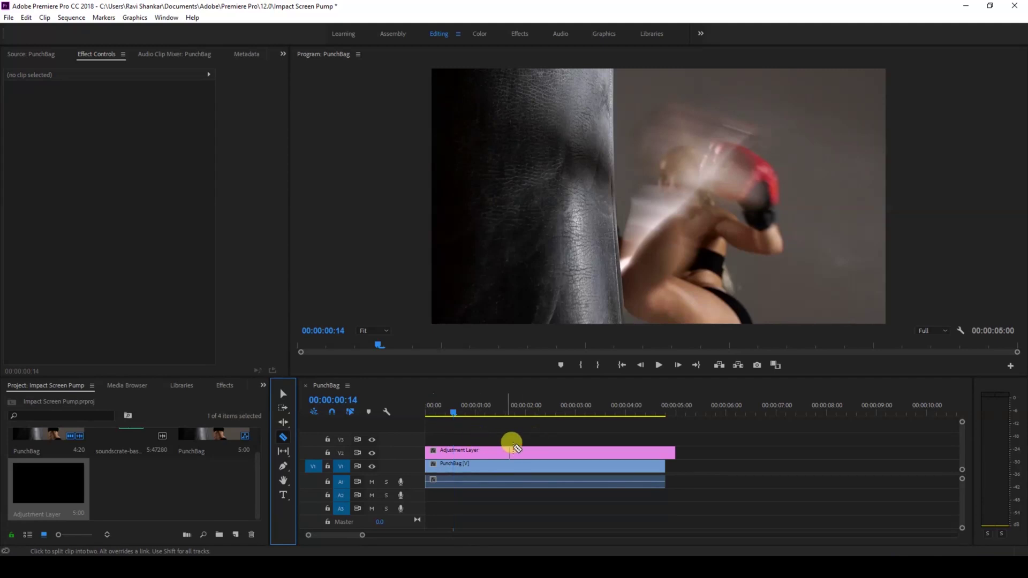
pyautogui.moveTo(452, 410); pyautogui.dragTo(450, 410)
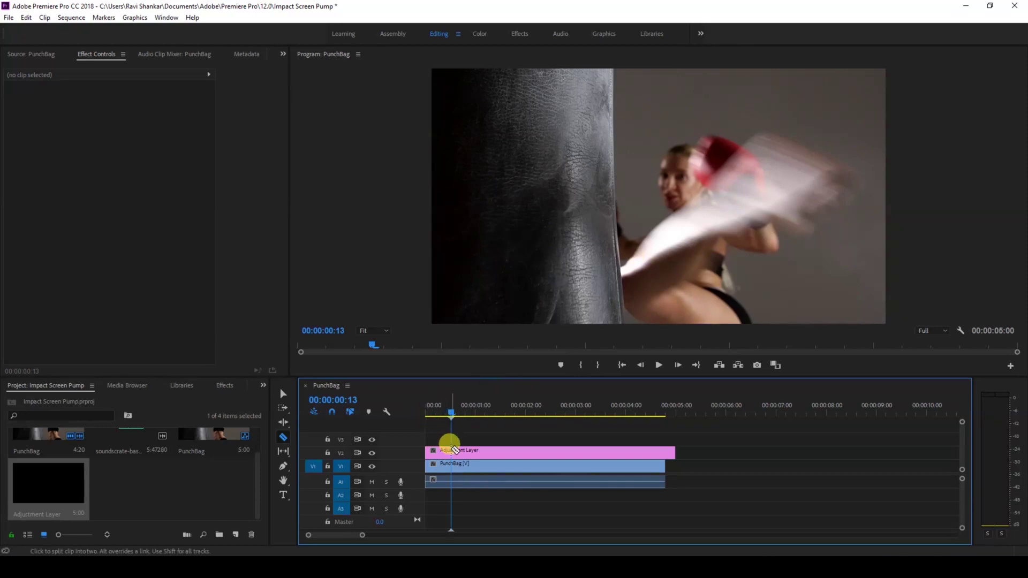
pyautogui.click(452, 450)
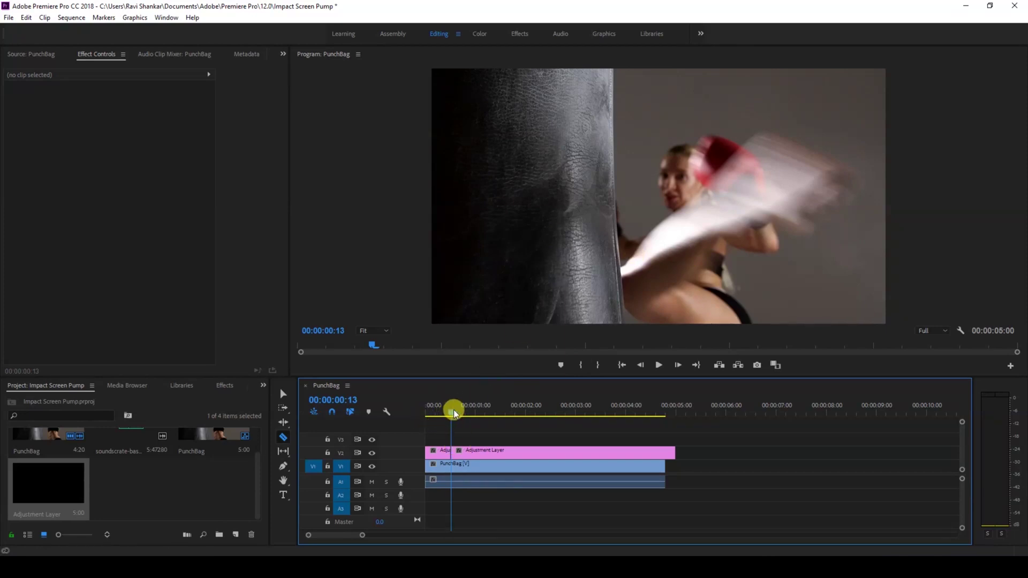
pyautogui.moveTo(454, 409); pyautogui.dragTo(483, 415)
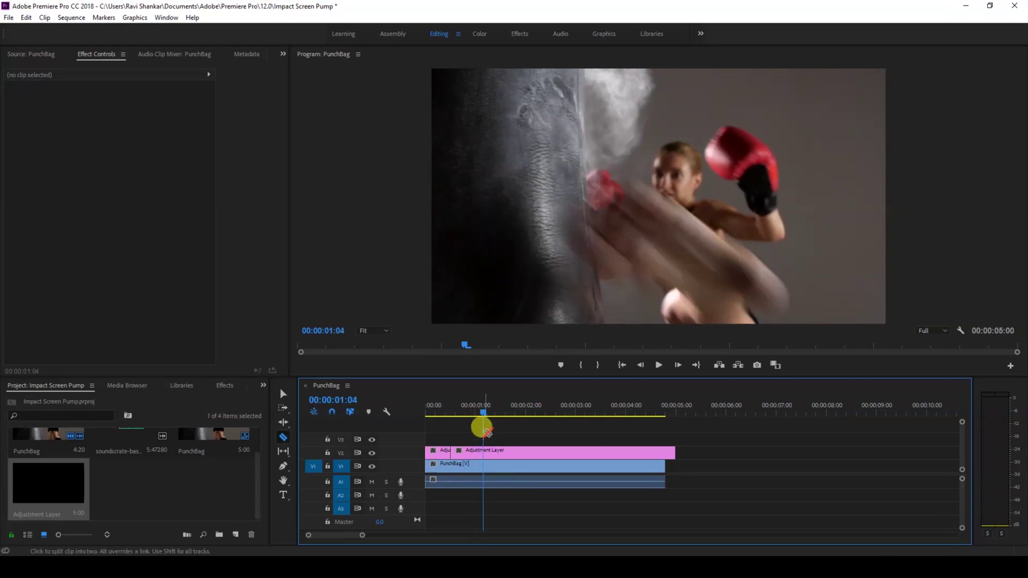
pyautogui.click(484, 453)
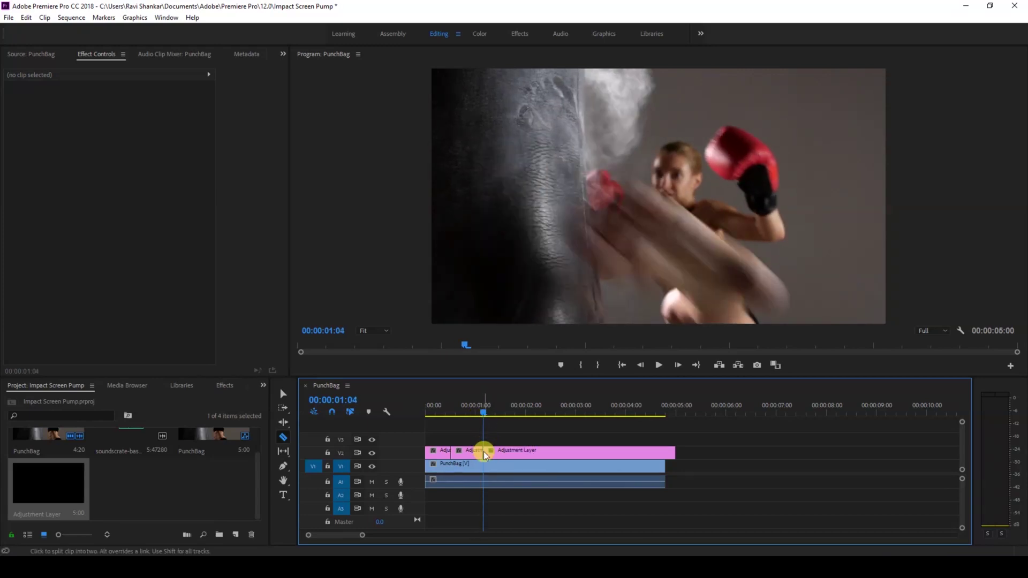
# Delete the adjustment layer pieces before and after the impact, keeping the middle section.
pyautogui.press('v')
pyautogui.hotkey('ctrl', 'z')
pyautogui.click(509, 452)
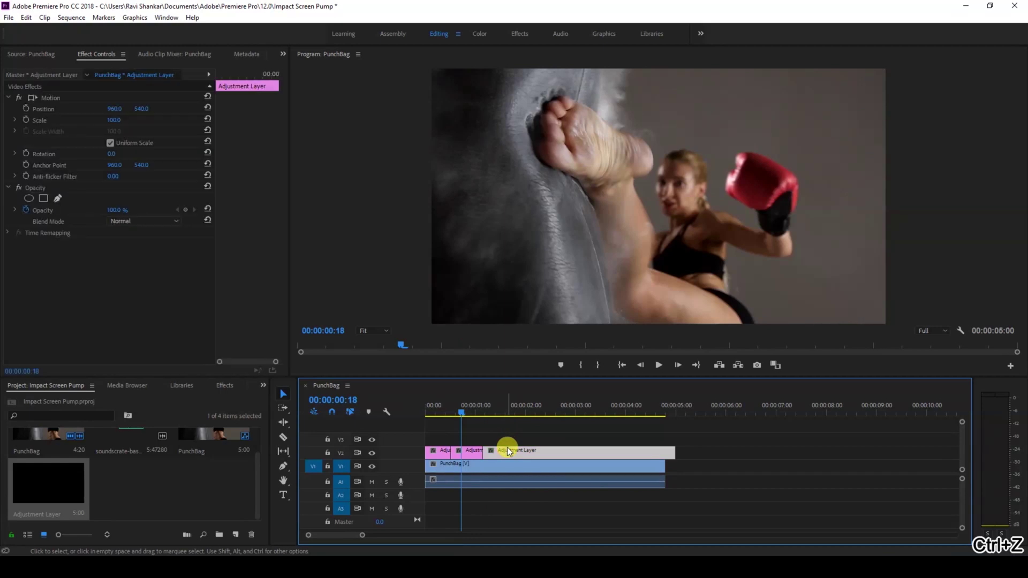
pyautogui.press('Delete')
pyautogui.click(437, 452)
pyautogui.press('Delete')
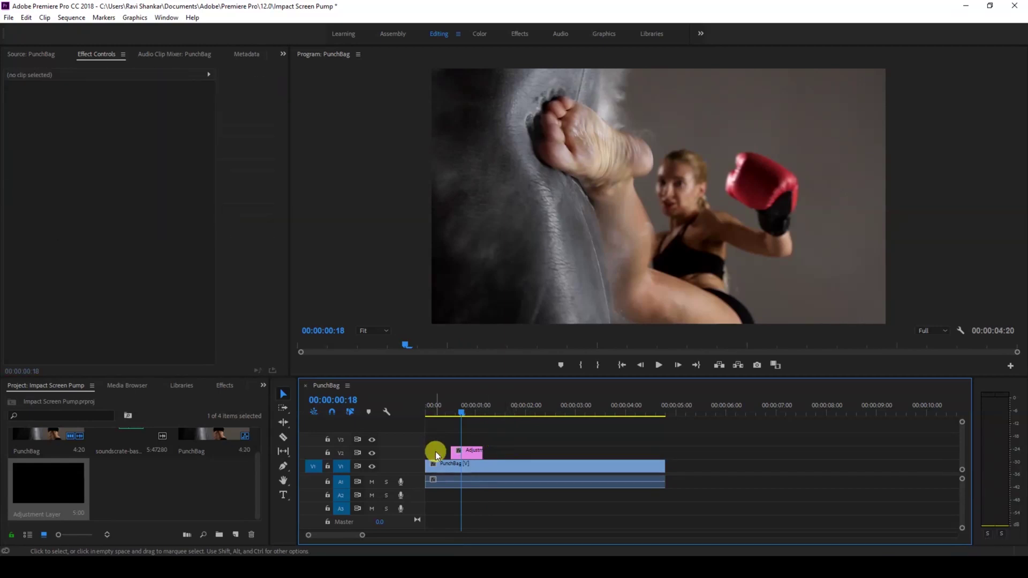
pyautogui.click(474, 454)
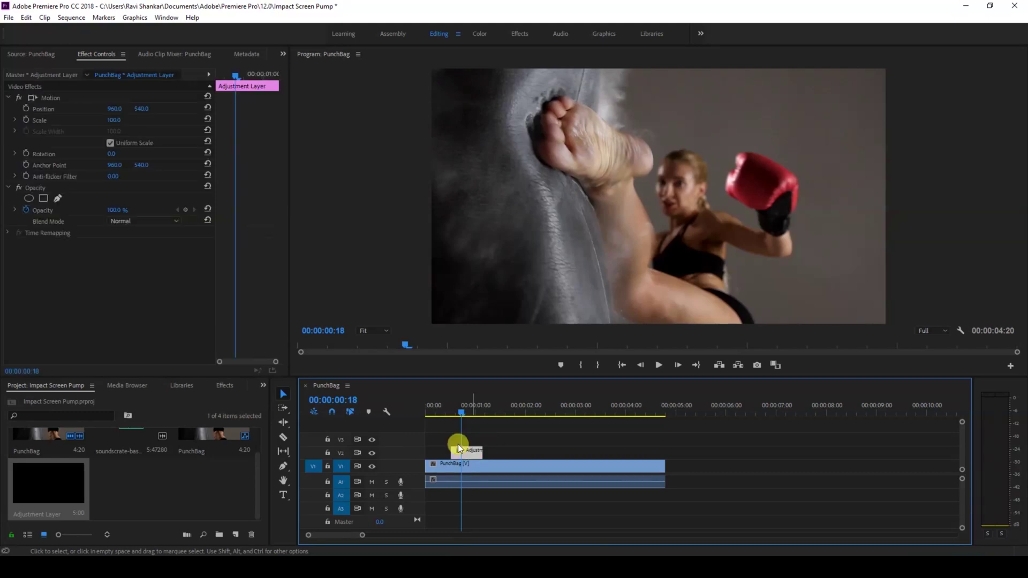
# Apply the Distort > Transform effect to the adjustment layer.
pyautogui.click(227, 385)
pyautogui.click(93, 401)
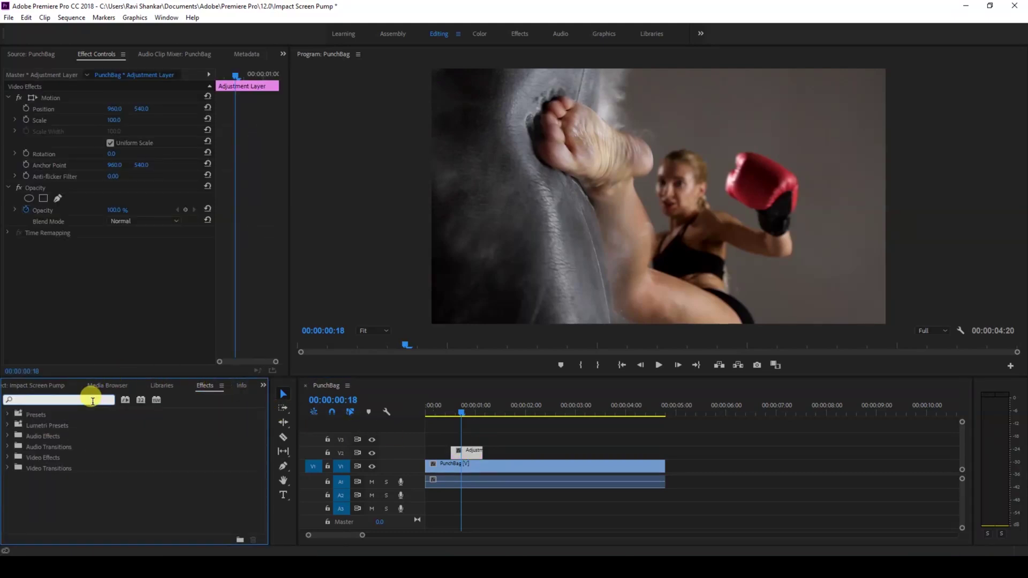
pyautogui.write('Transform')
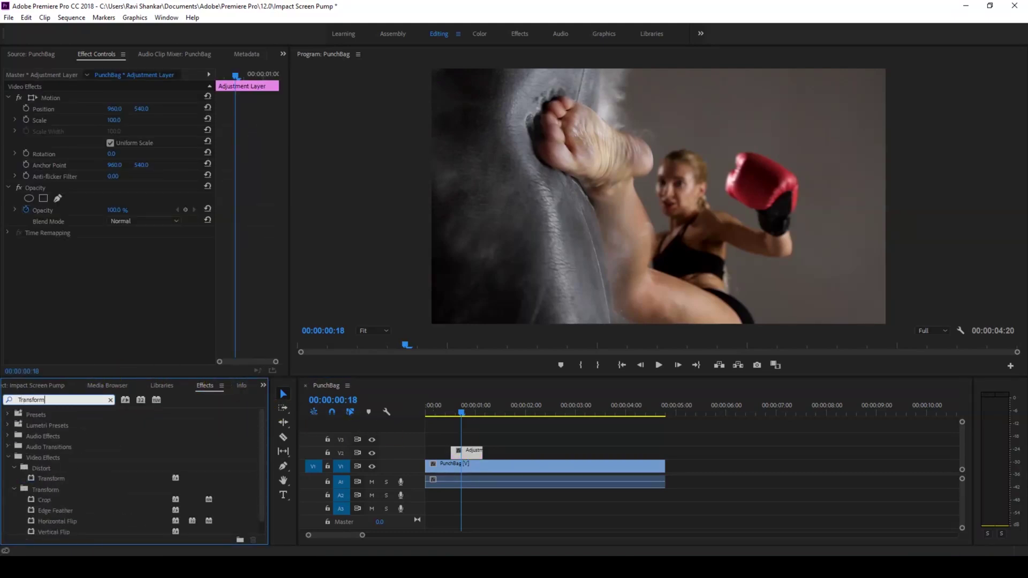
pyautogui.click(56, 469)
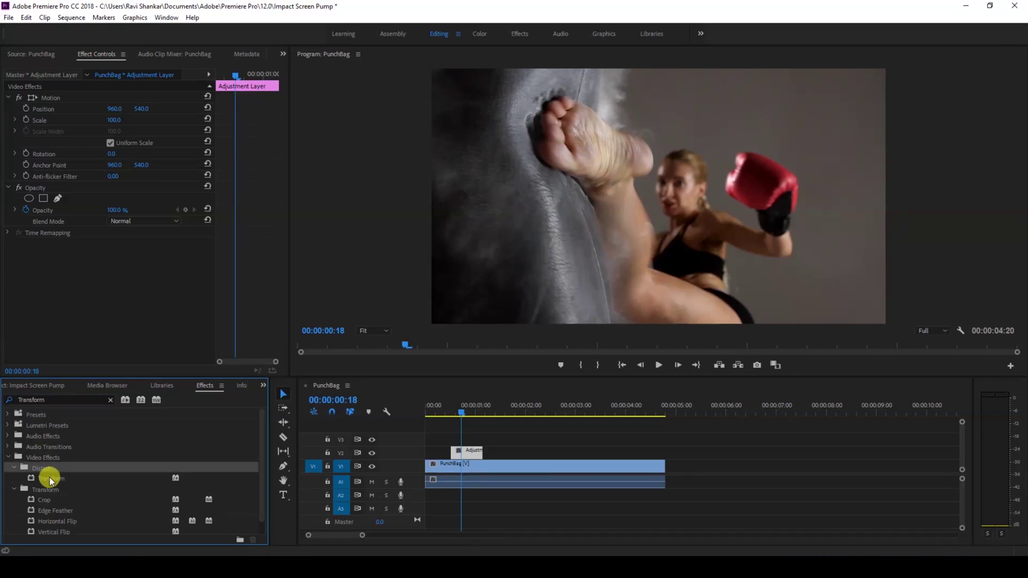
pyautogui.moveTo(49, 477); pyautogui.dragTo(467, 453)
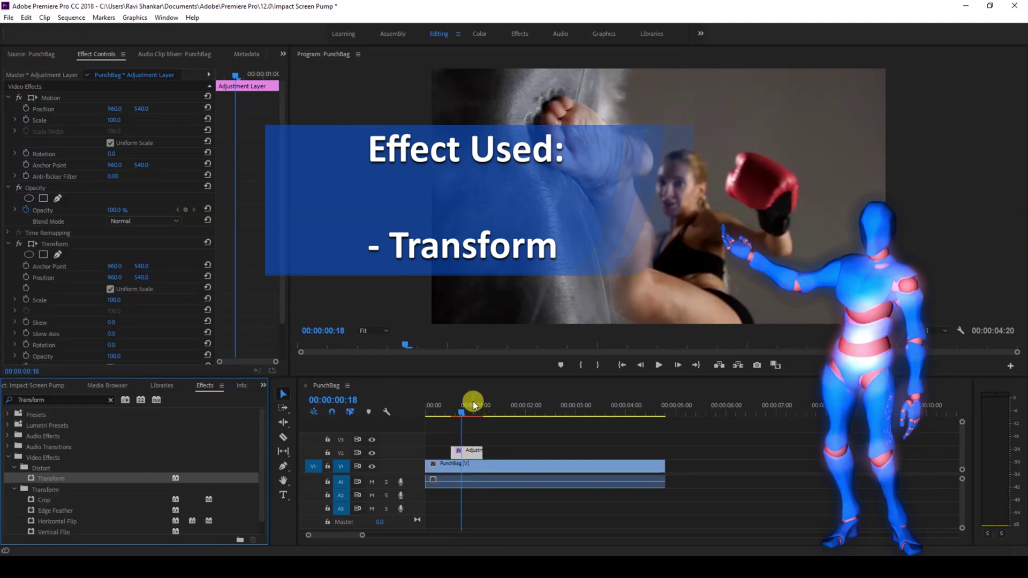
# Keyframe Transform Scale at 100 at 0:13, 150 at 0:20, and 100 at 1:03.
pyautogui.moveTo(463, 410); pyautogui.dragTo(451, 412)
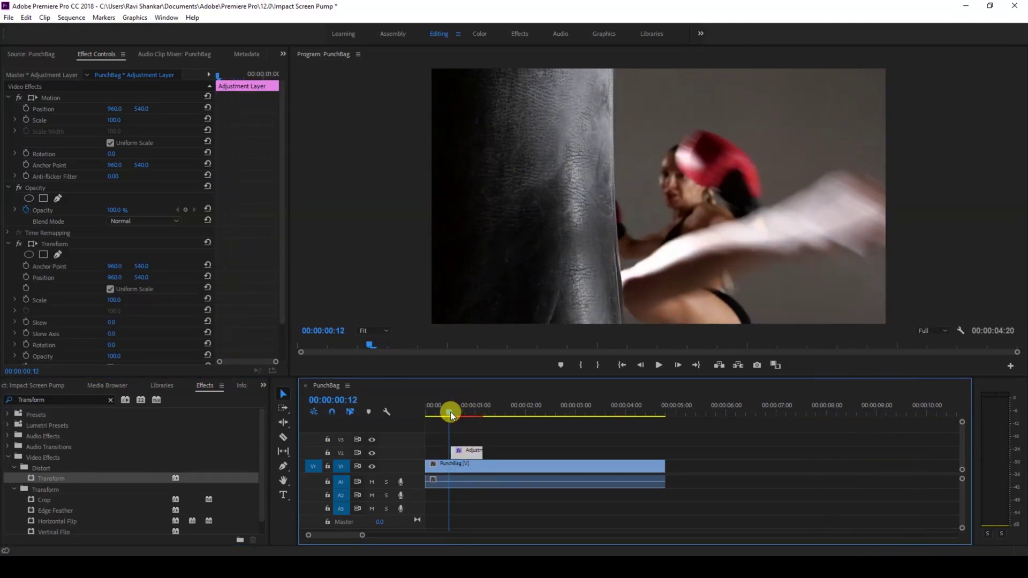
pyautogui.click(27, 300)
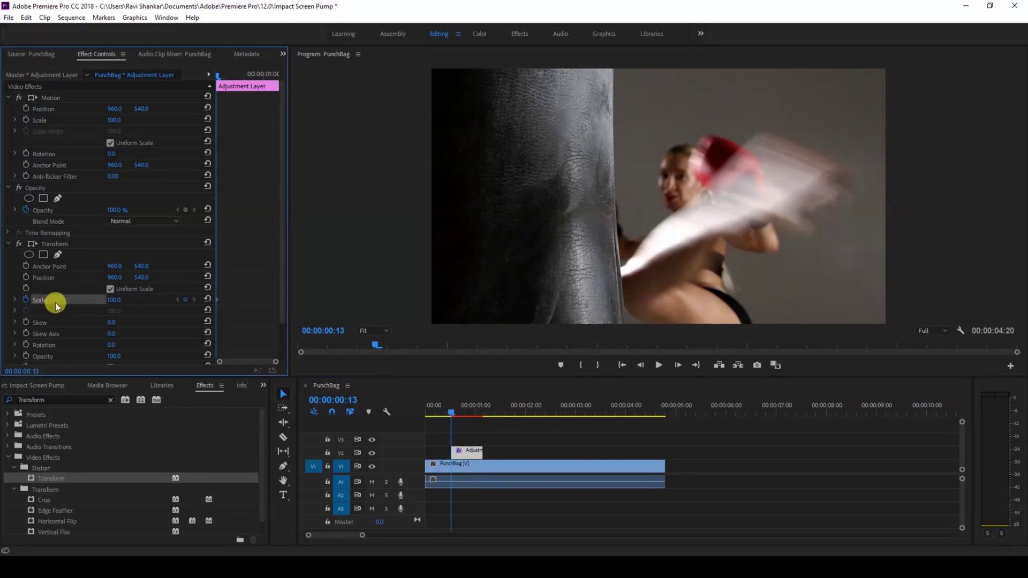
pyautogui.press('Right')
pyautogui.press('Right')
pyautogui.press('Right')
pyautogui.press('Right')
pyautogui.press('Right')
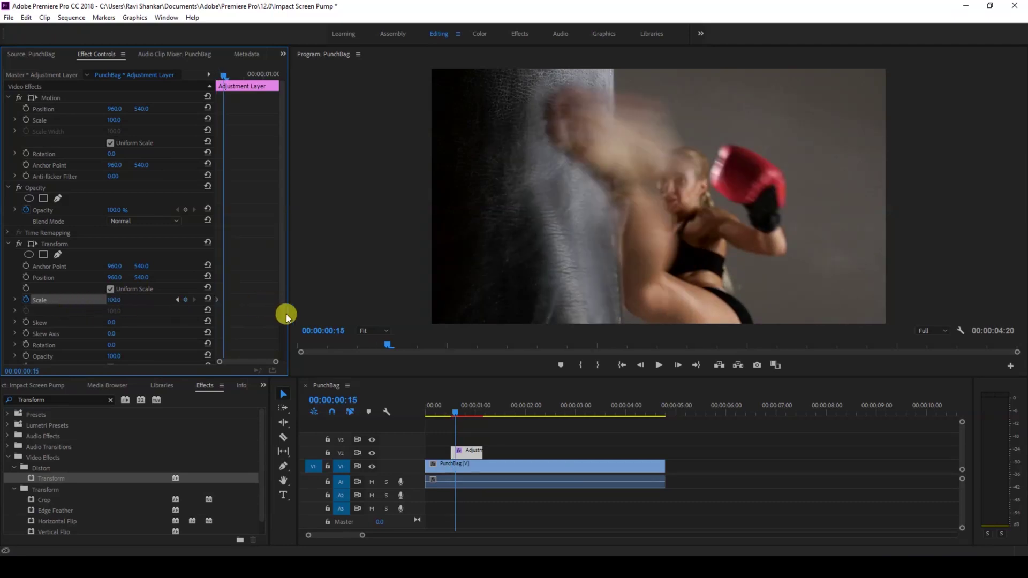
pyautogui.press('Right')
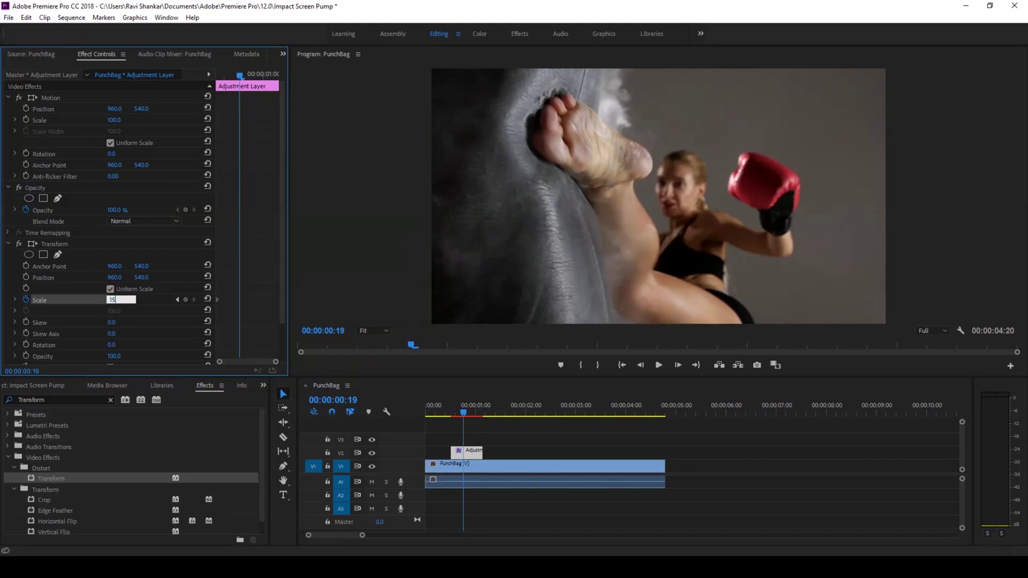
pyautogui.write('0')
pyautogui.press('Return')
pyautogui.press('Right')
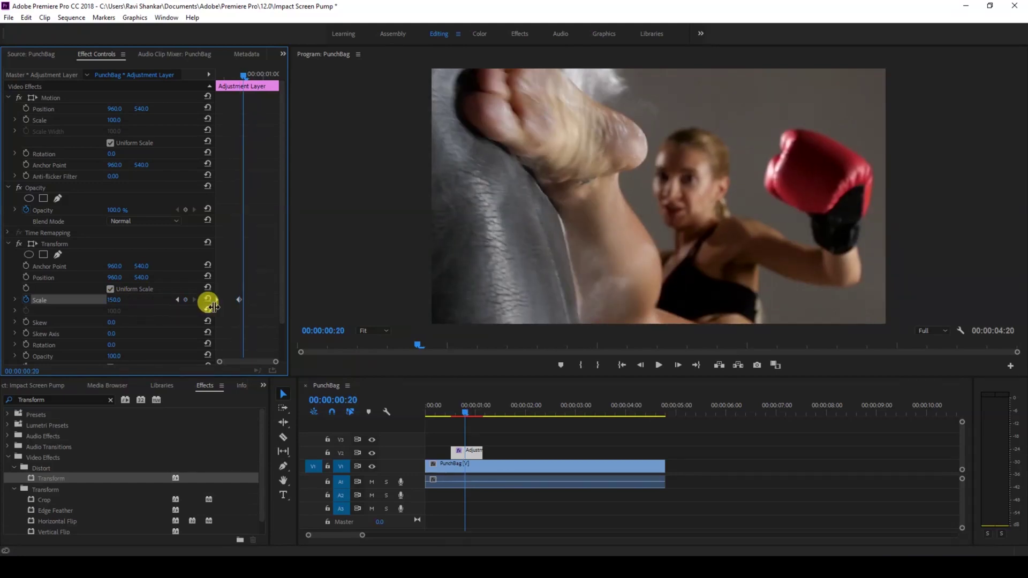
pyautogui.press('Right')
pyautogui.press('Right')
pyautogui.press('Right')
pyautogui.press('Right')
pyautogui.press('Right')
pyautogui.press('Right')
pyautogui.press('Right')
pyautogui.press('Right')
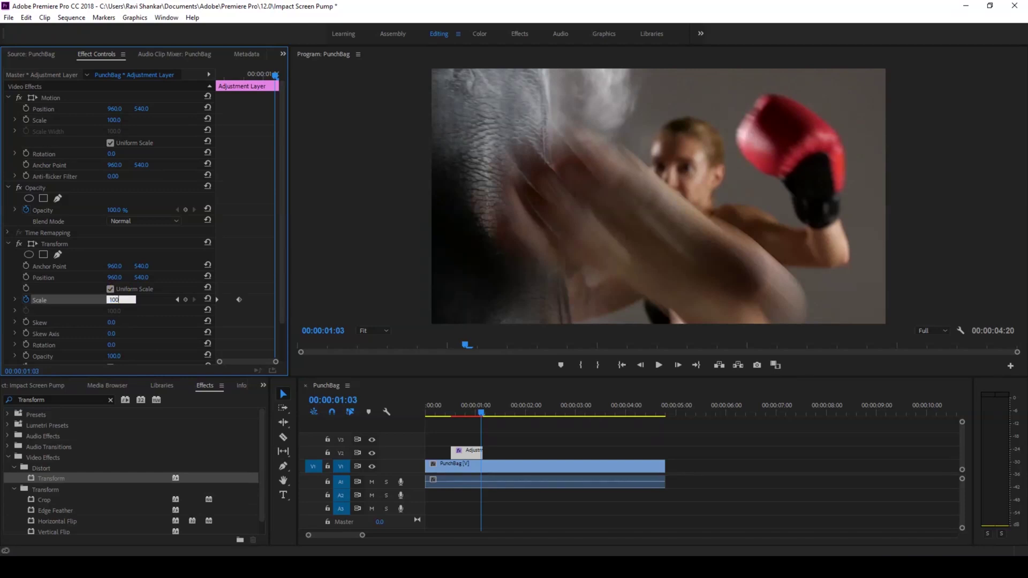
pyautogui.click(119, 299)
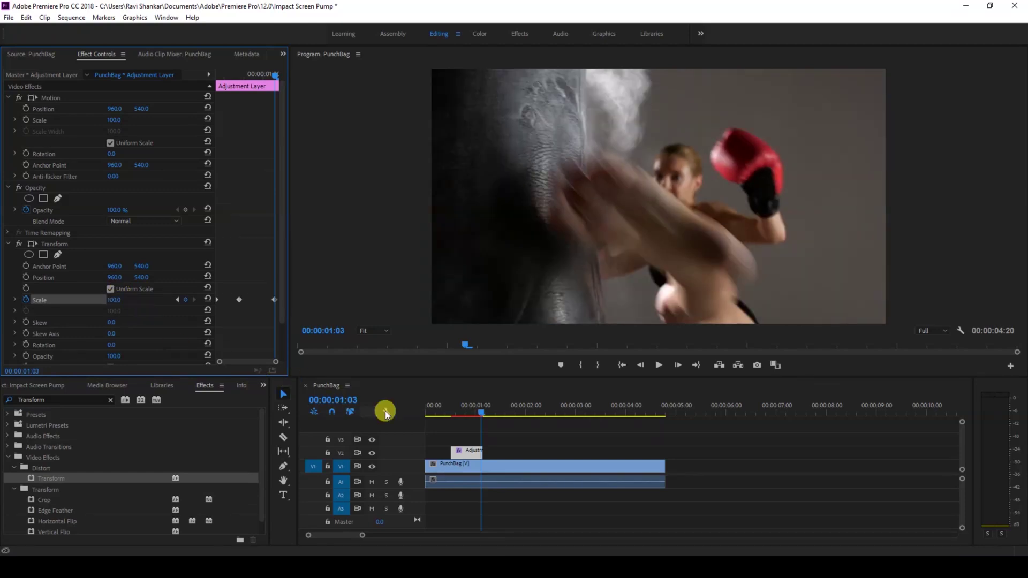
# Preview the zoom, then uncheck Use Composition's Shutter Angle, keeping Shutter Angle at 360.
pyautogui.click(437, 406)
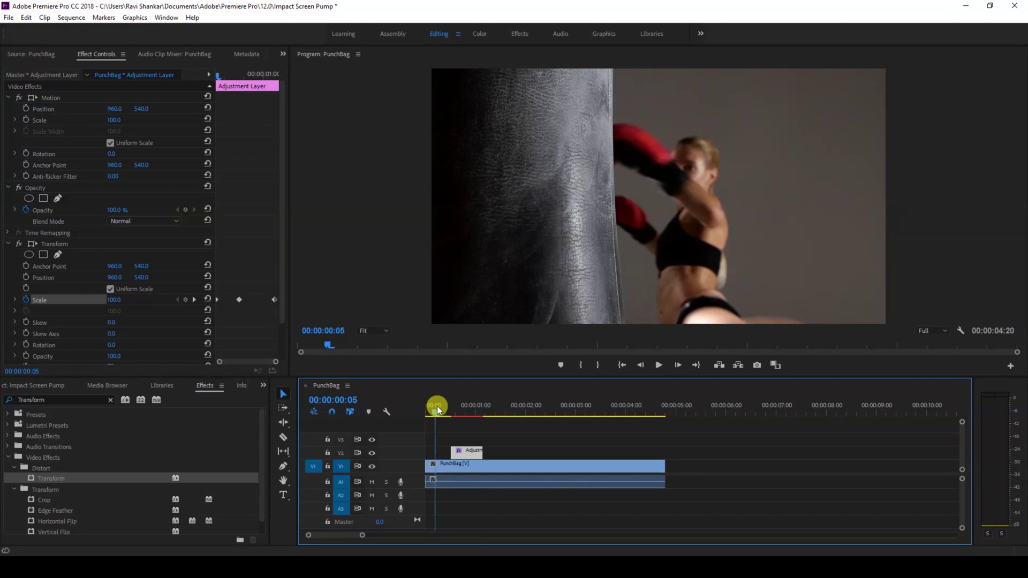
pyautogui.press('space')
pyautogui.moveTo(437, 405); pyautogui.dragTo(444, 407)
pyautogui.press('space')
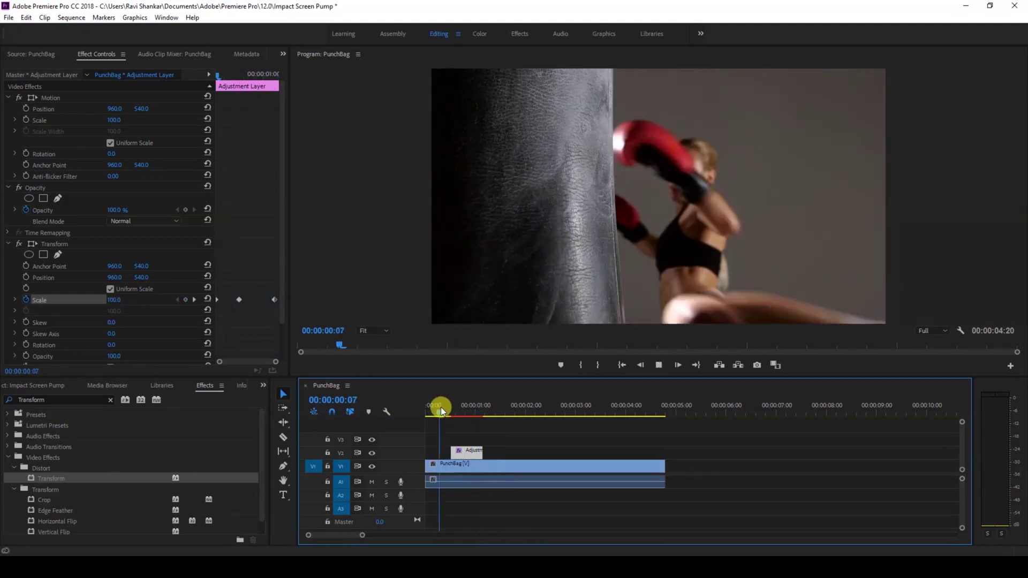
pyautogui.press('space')
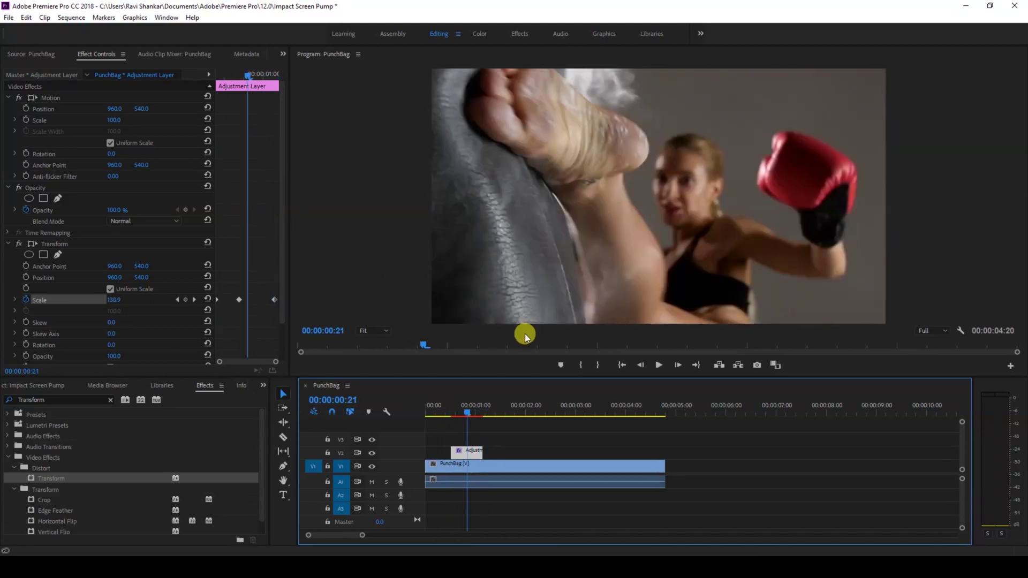
pyautogui.scroll(-4, 120, 319)
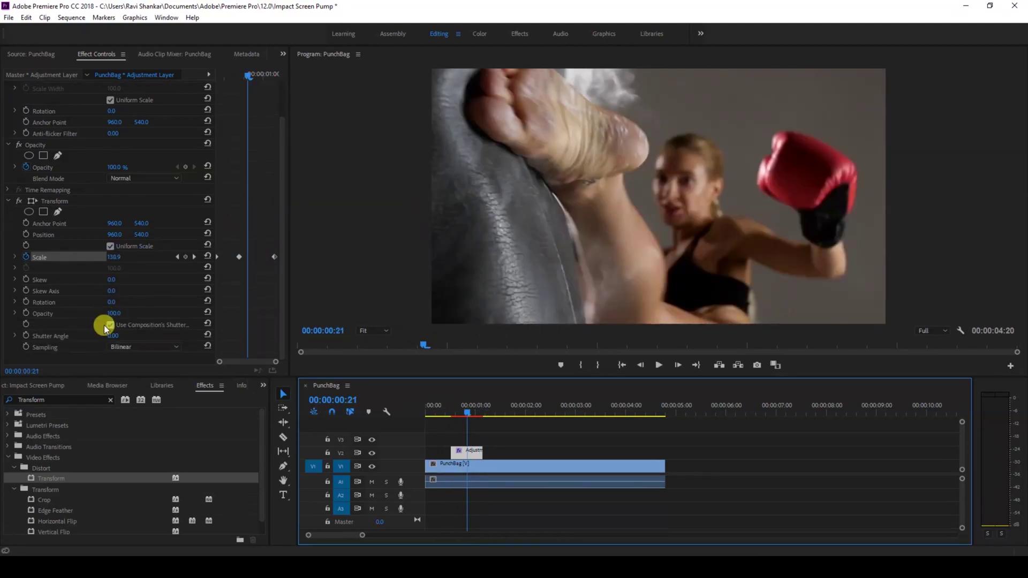
pyautogui.click(110, 326)
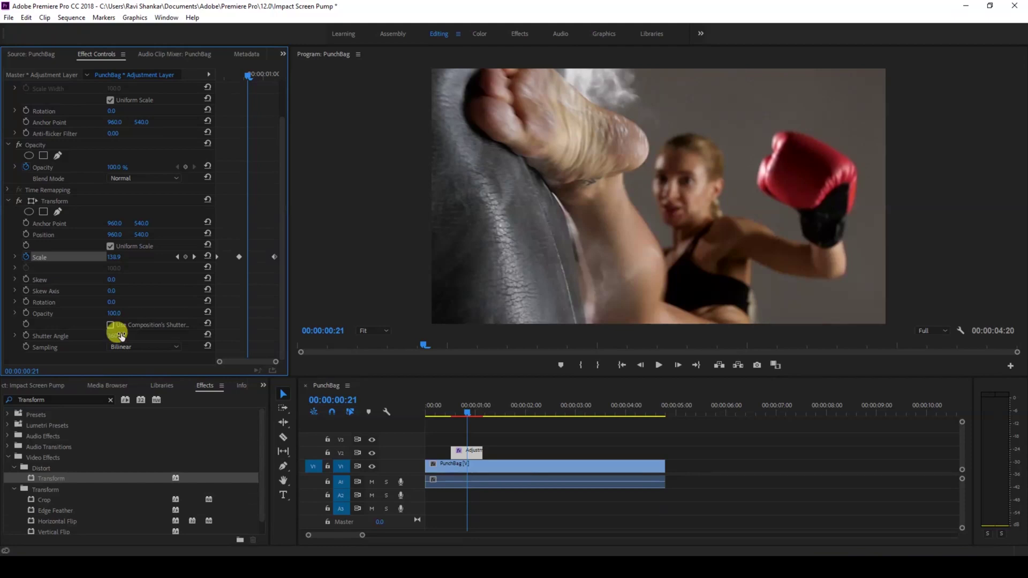
# Replay the kick several times to check the motion-blurred scale pump.
pyautogui.click(468, 412)
pyautogui.press('space')
pyautogui.click(447, 409)
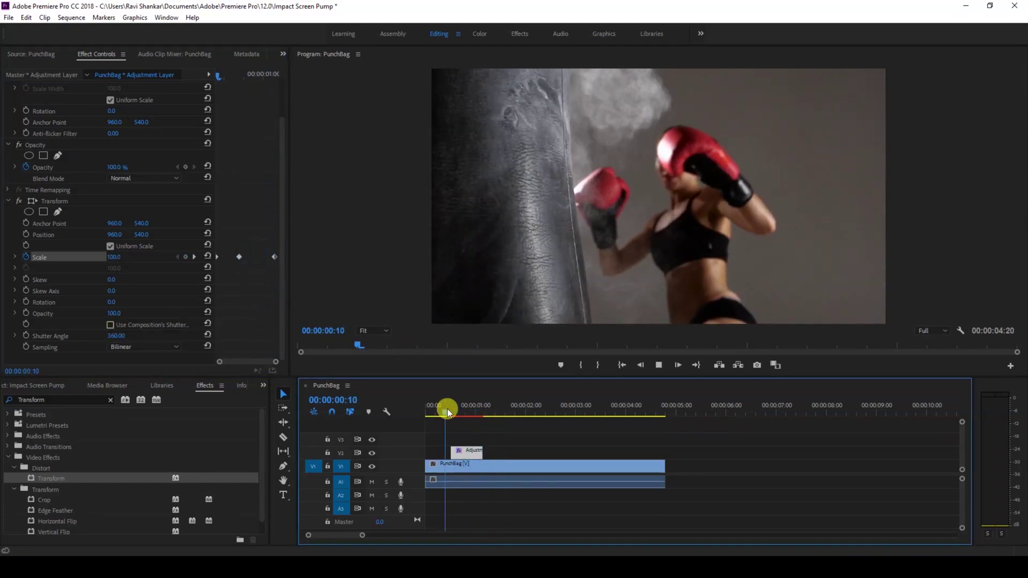
pyautogui.click(445, 409)
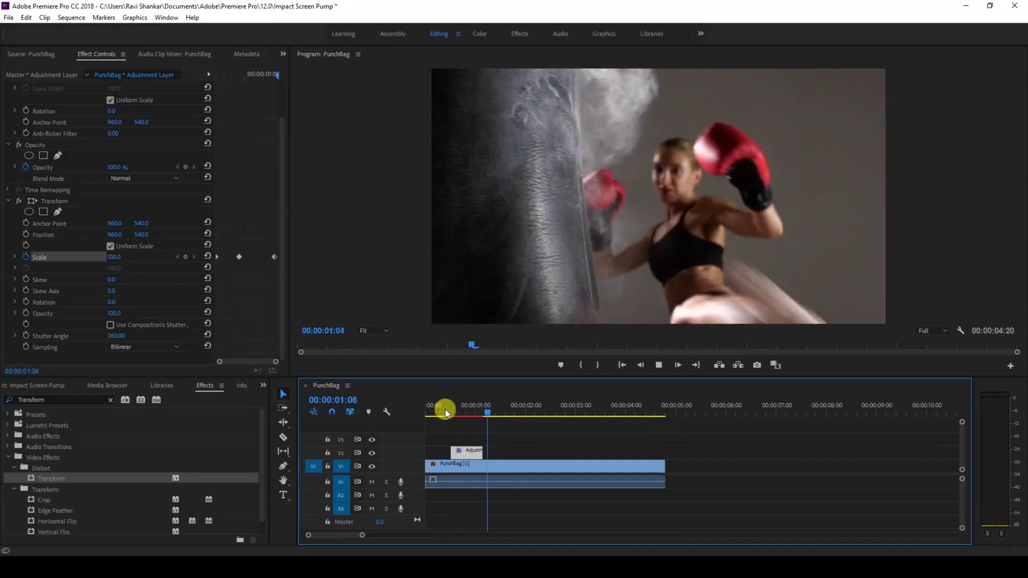
pyautogui.click(445, 409)
pyautogui.click(445, 409)
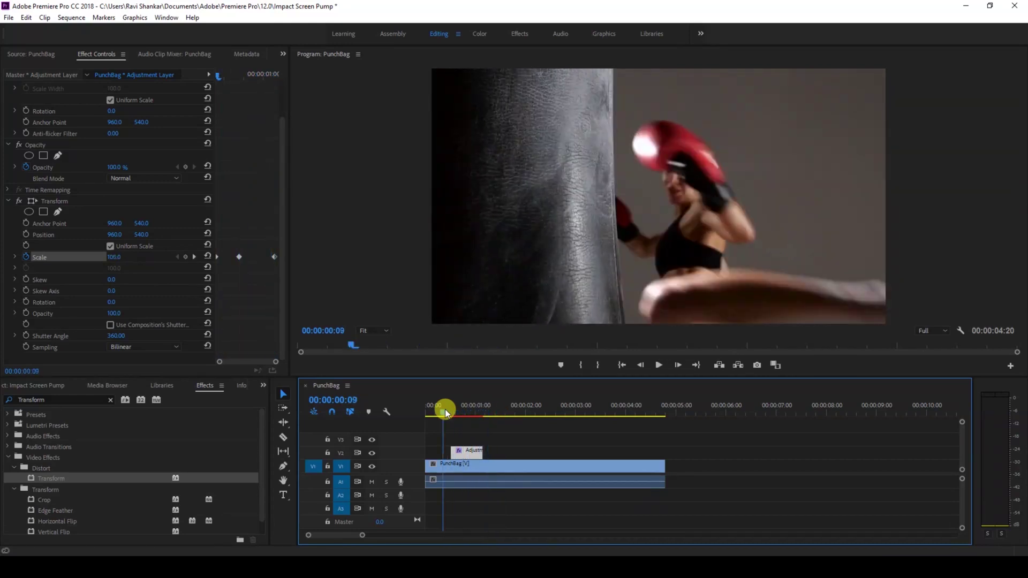
pyautogui.click(229, 328)
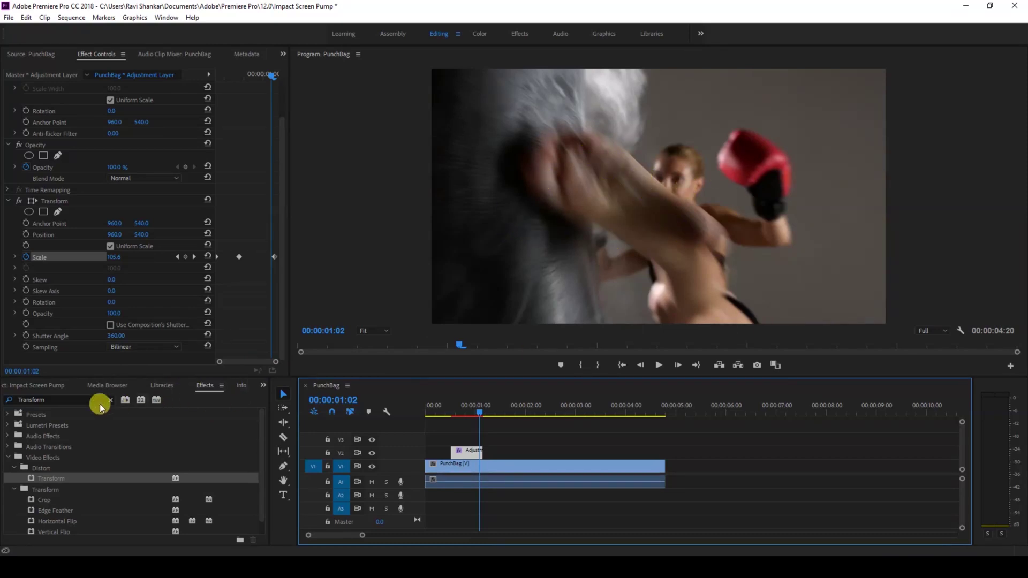
# Search for 'inve' and apply the Channel > Invert effect to the adjustment layer.
pyautogui.click(76, 400)
pyautogui.write('invert')
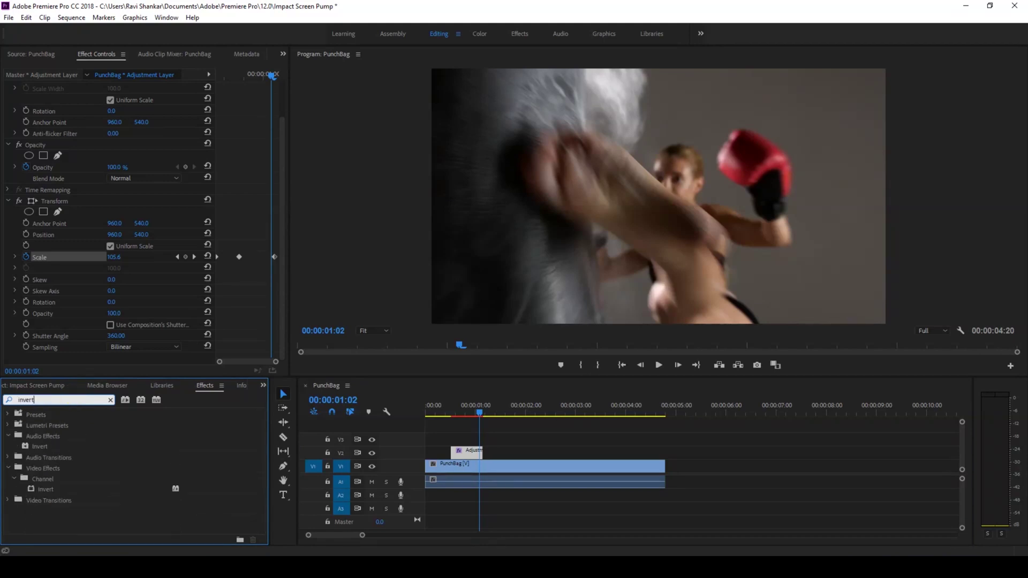
pyautogui.click(39, 444)
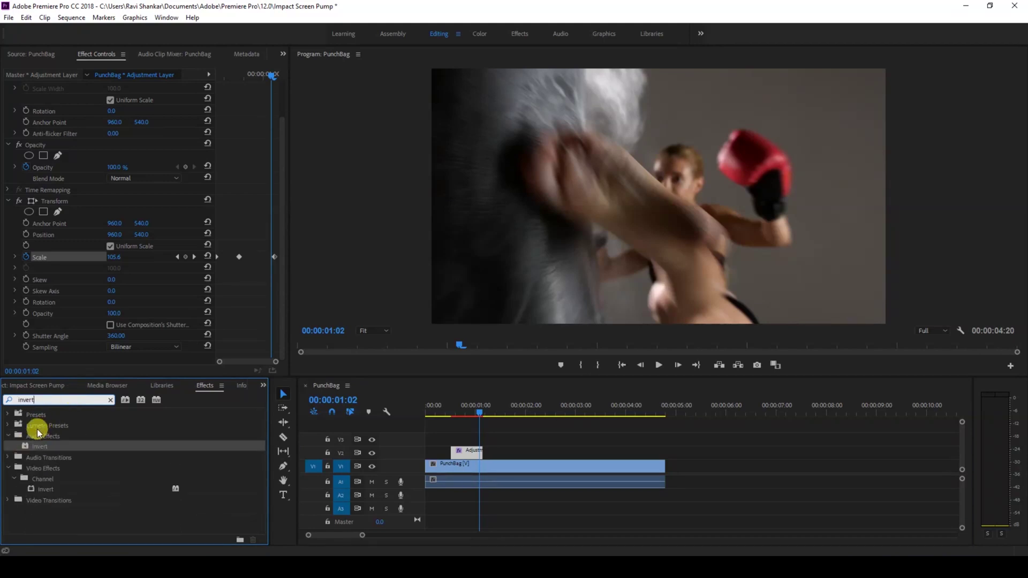
pyautogui.click(48, 488)
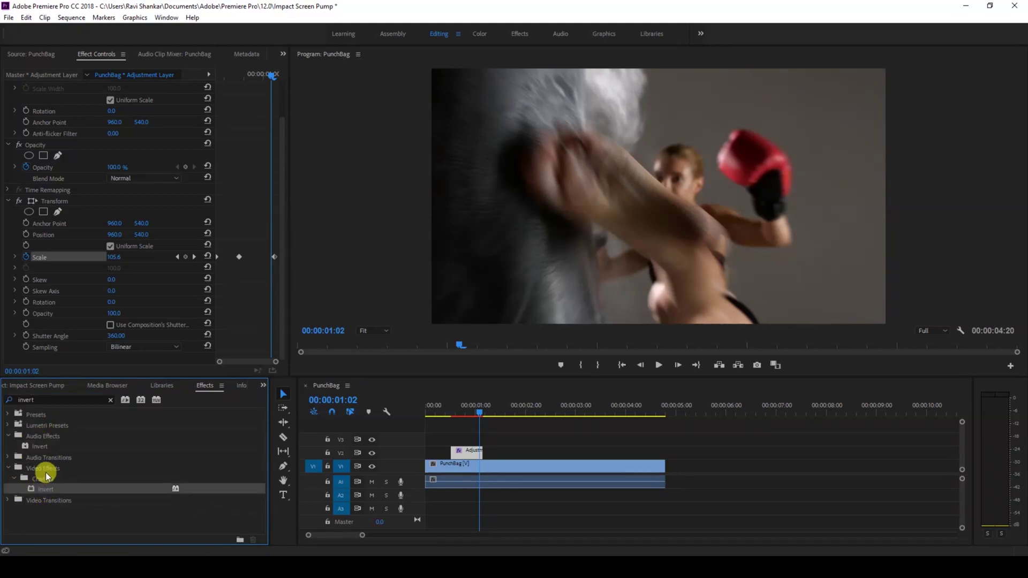
pyautogui.click(47, 477)
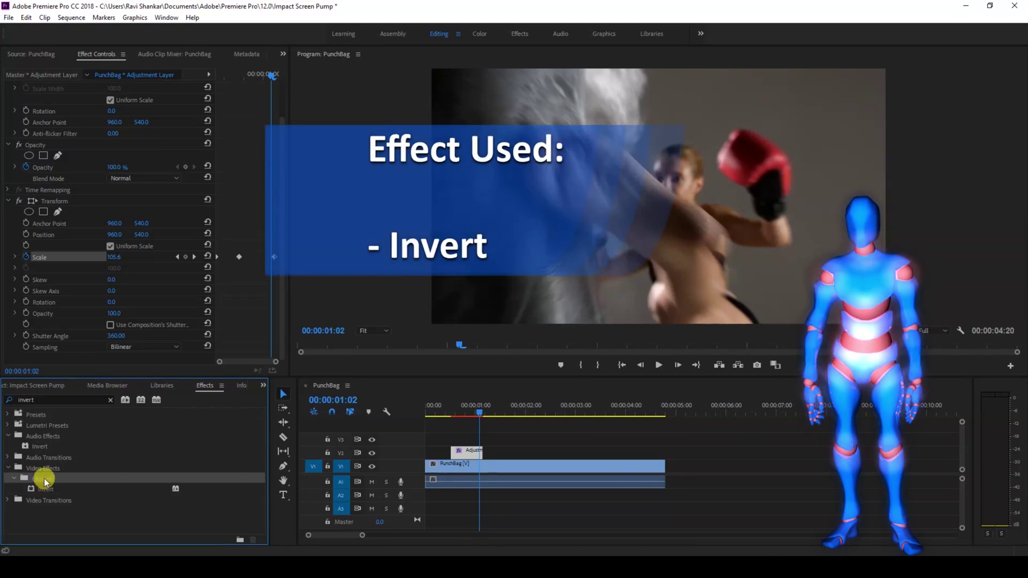
pyautogui.moveTo(43, 489); pyautogui.dragTo(468, 452)
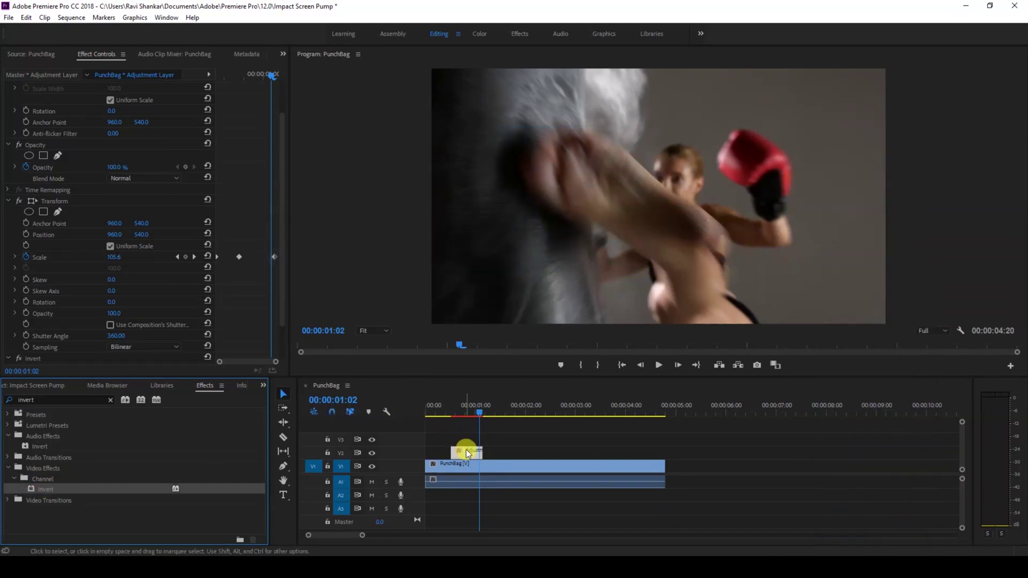
pyautogui.click(455, 412)
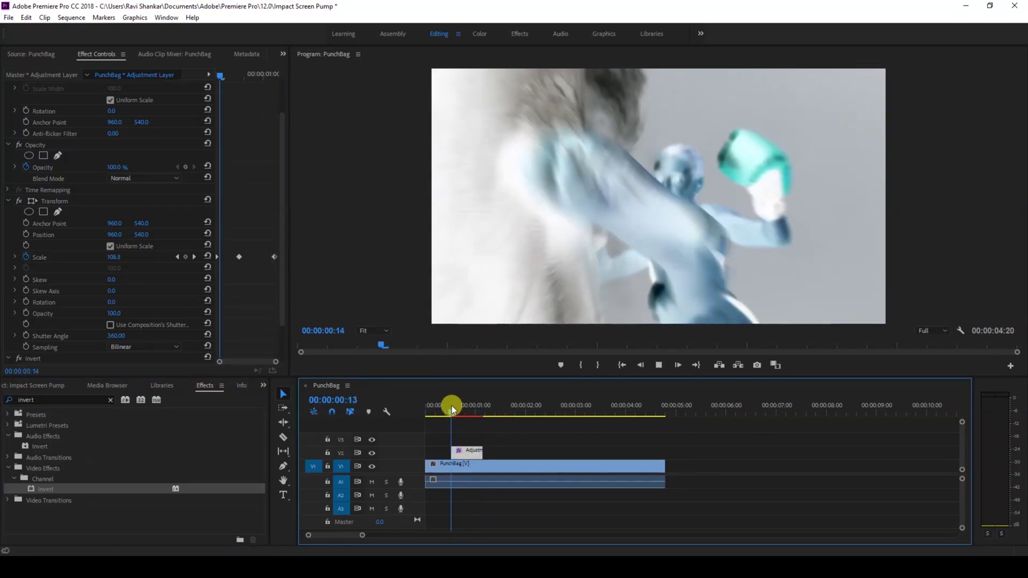
pyautogui.click(467, 419)
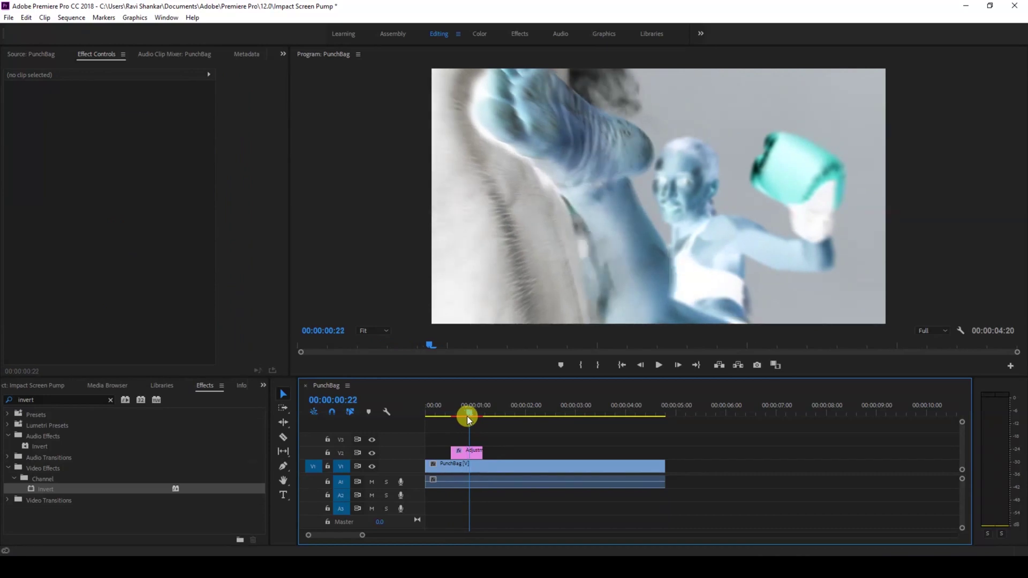
pyautogui.click(463, 448)
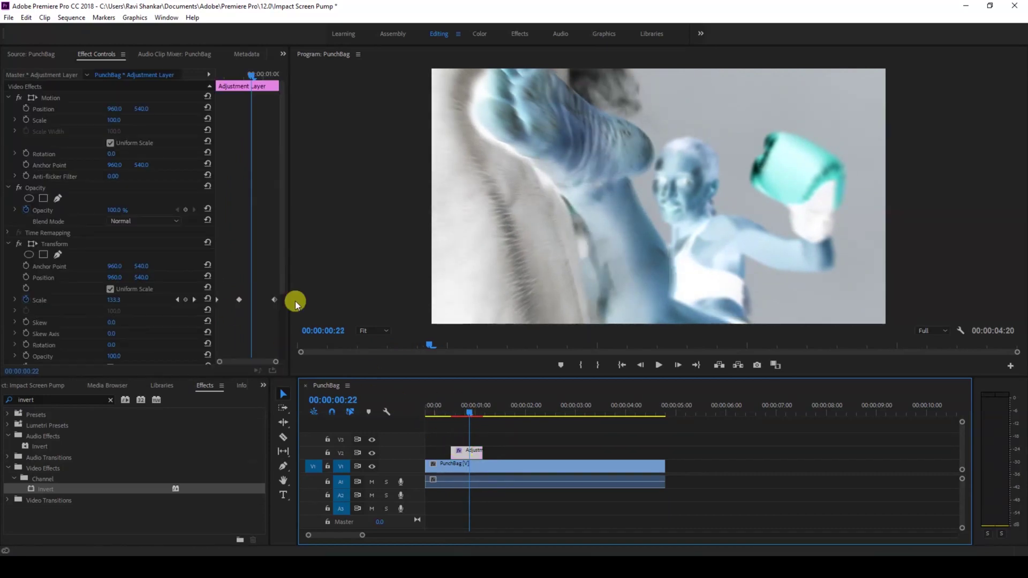
pyautogui.scroll(-5, 114, 268)
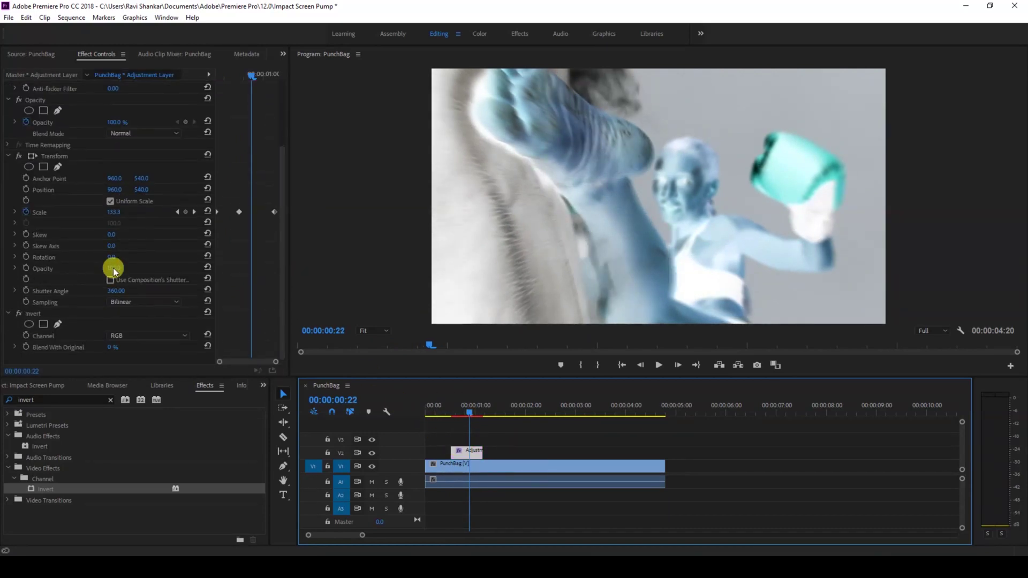
pyautogui.click(131, 334)
# Invert only the Red channel and raise Blend With Original to 73%.
pyautogui.click(129, 355)
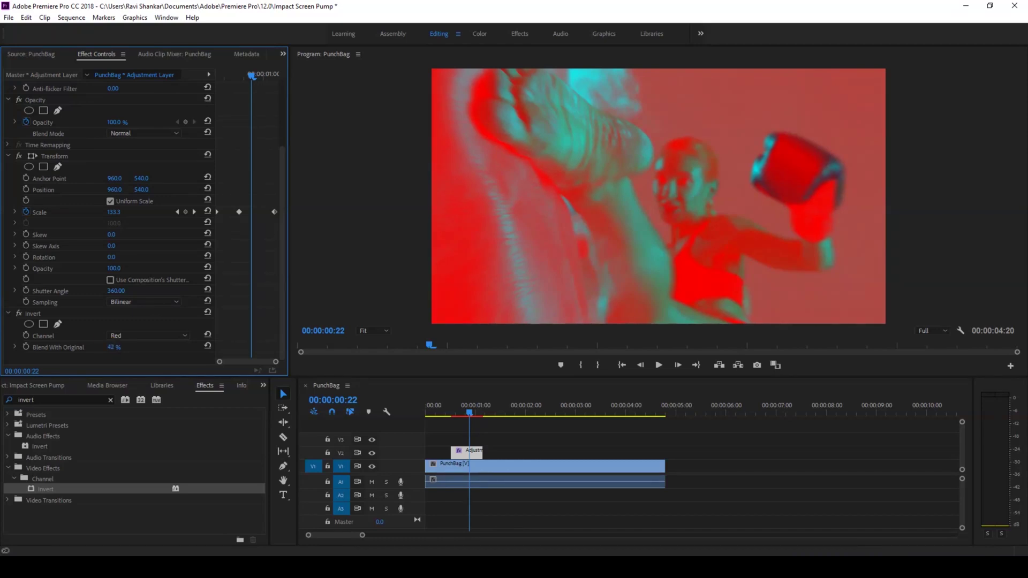
pyautogui.moveTo(113, 347); pyautogui.dragTo(126, 347)
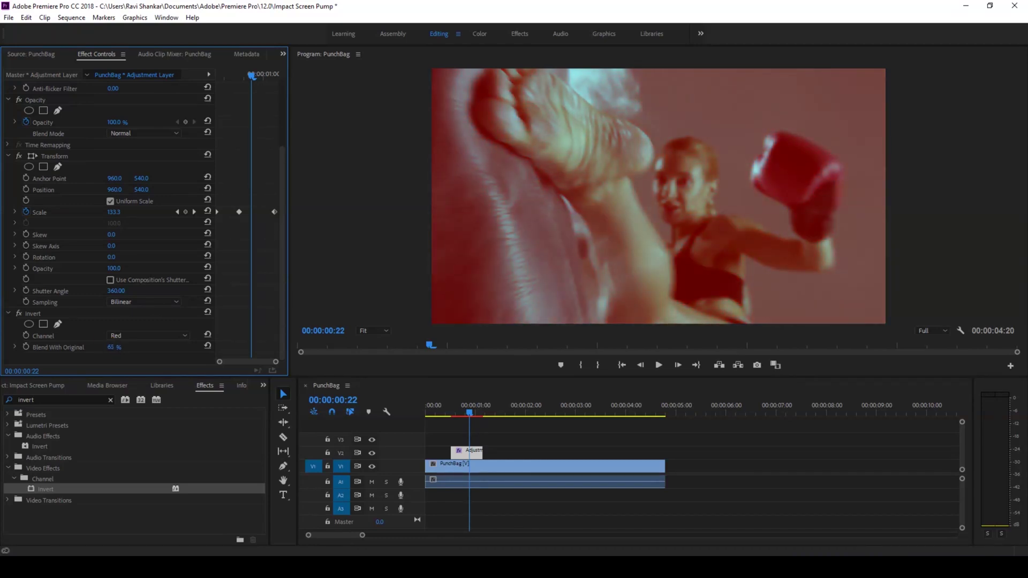
pyautogui.click(445, 407)
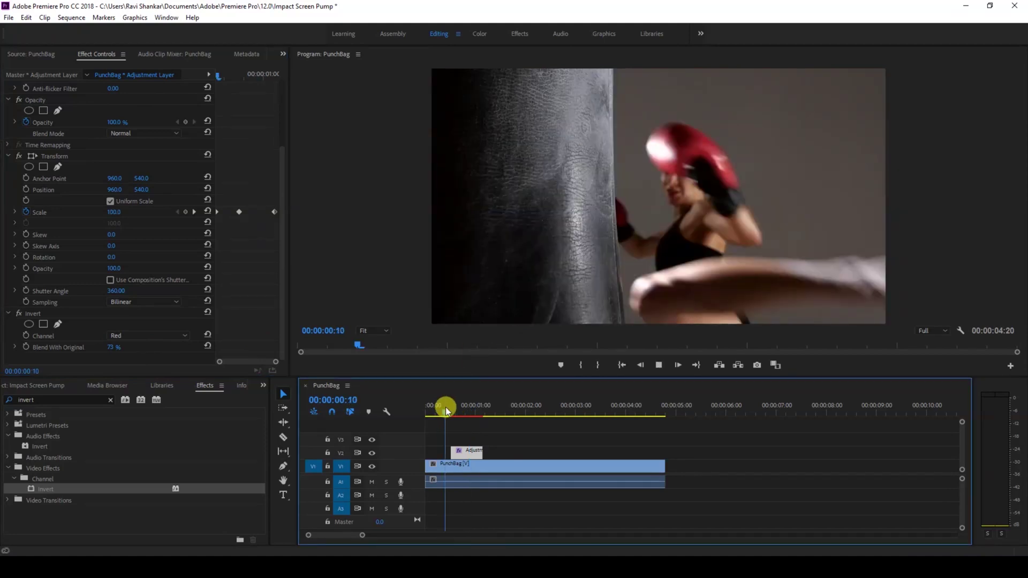
pyautogui.press('space')
# Compare Green and Blue channel inversions, then settle back on Red.
pyautogui.click(133, 335)
pyautogui.click(134, 353)
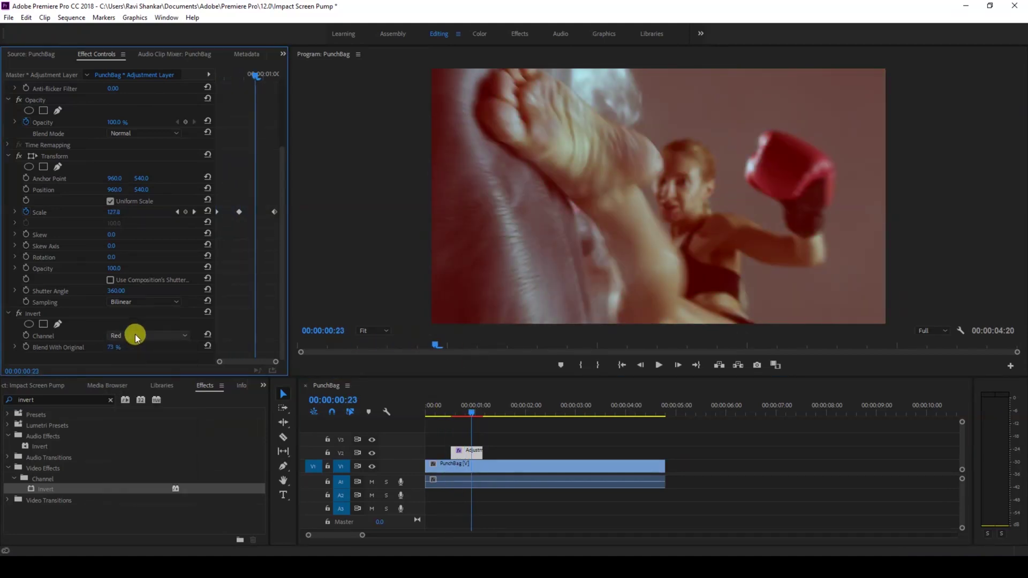
pyautogui.click(136, 336)
pyautogui.click(134, 369)
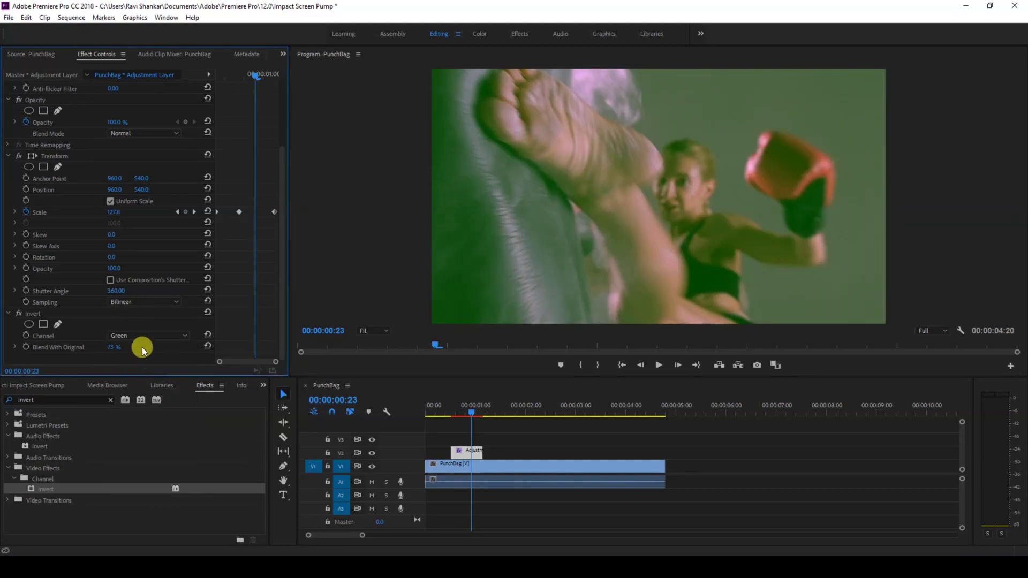
pyautogui.click(143, 335)
pyautogui.click(128, 380)
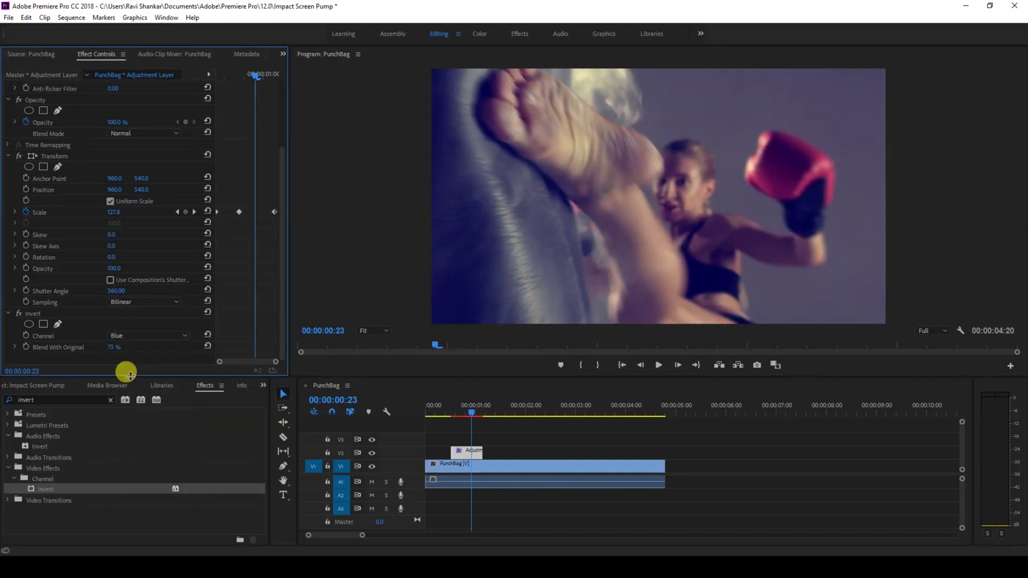
pyautogui.click(128, 337)
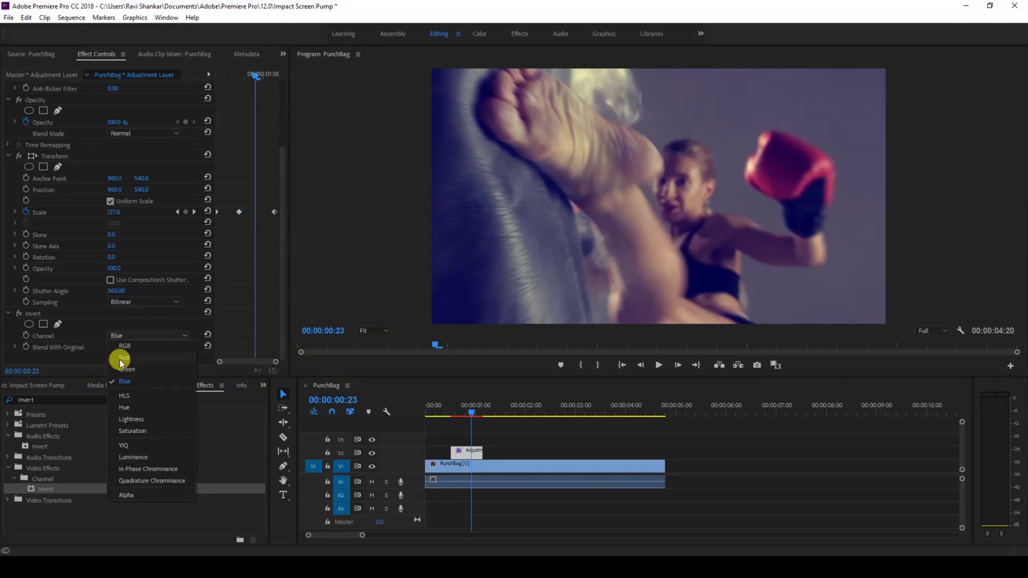
pyautogui.click(120, 358)
# Preview the red invert flash from the sequence start, then return to the Project panel media.
pyautogui.click(429, 406)
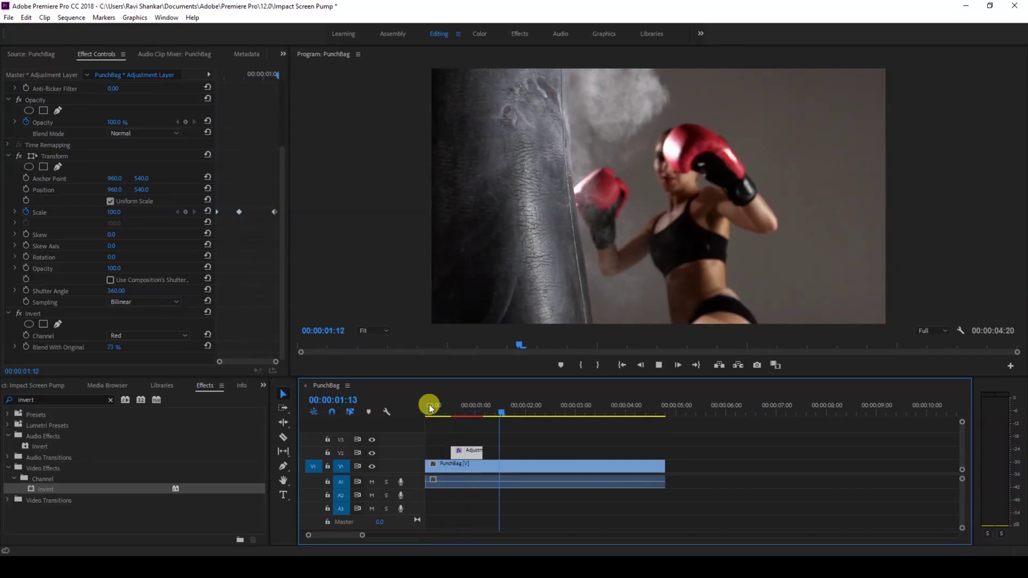
pyautogui.press('space')
pyautogui.click(431, 407)
pyautogui.press('space')
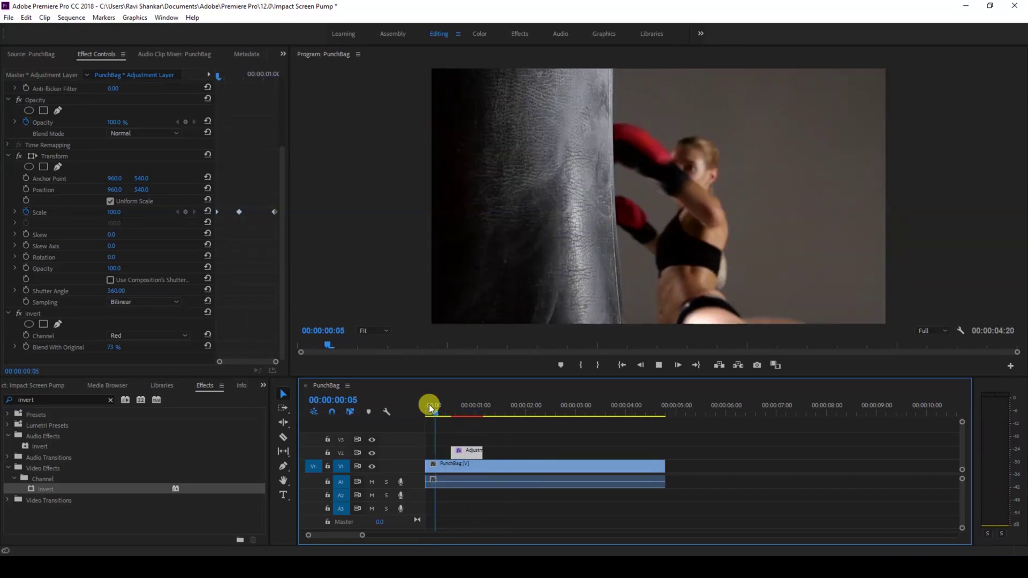
pyautogui.click(445, 406)
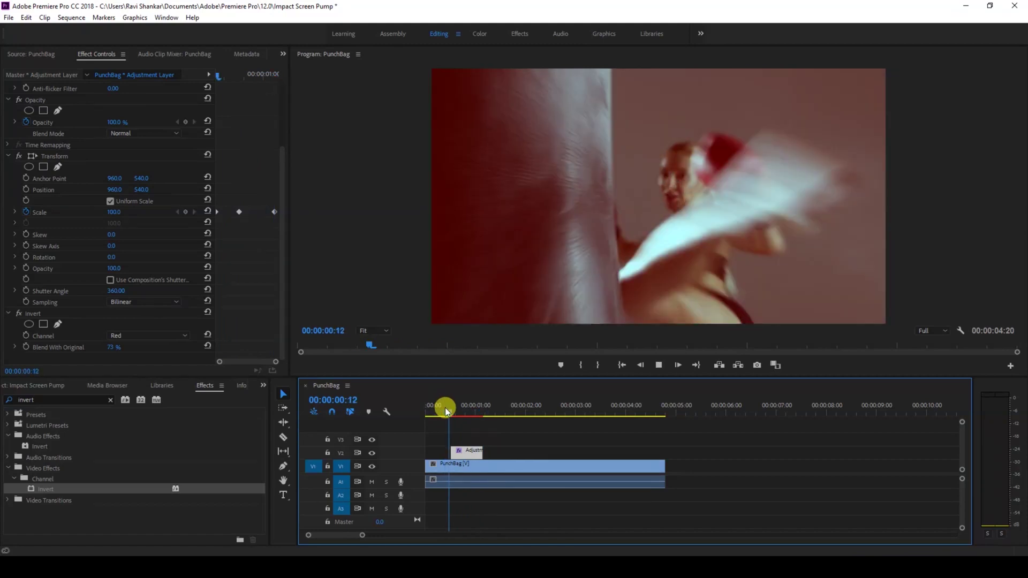
pyautogui.press('space')
pyautogui.click(441, 409)
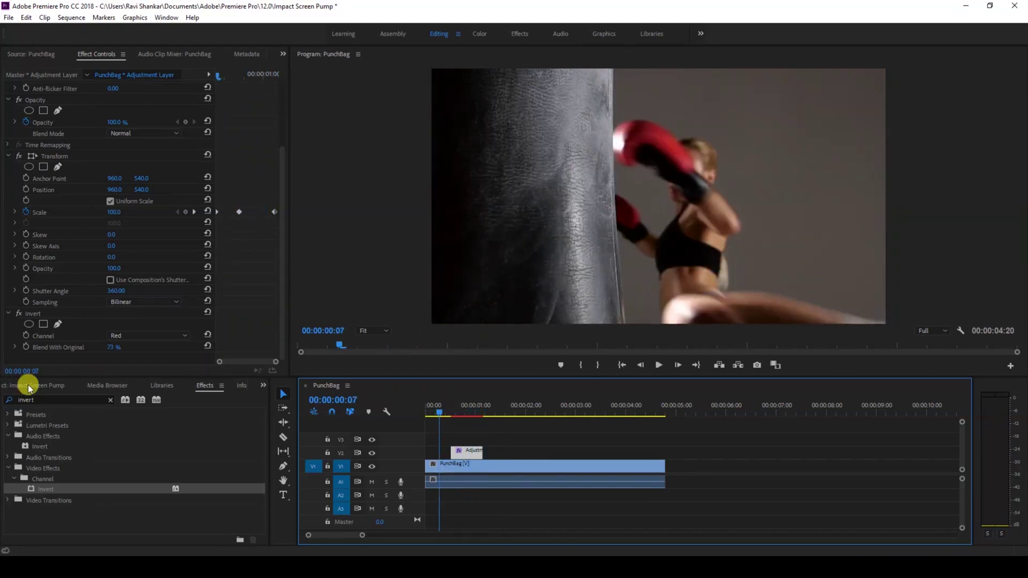
pyautogui.click(30, 387)
pyautogui.scroll(1, 83, 487)
# Place the bass-drop sound effect on audio track A2 at the start of the sequence.
pyautogui.click(122, 463)
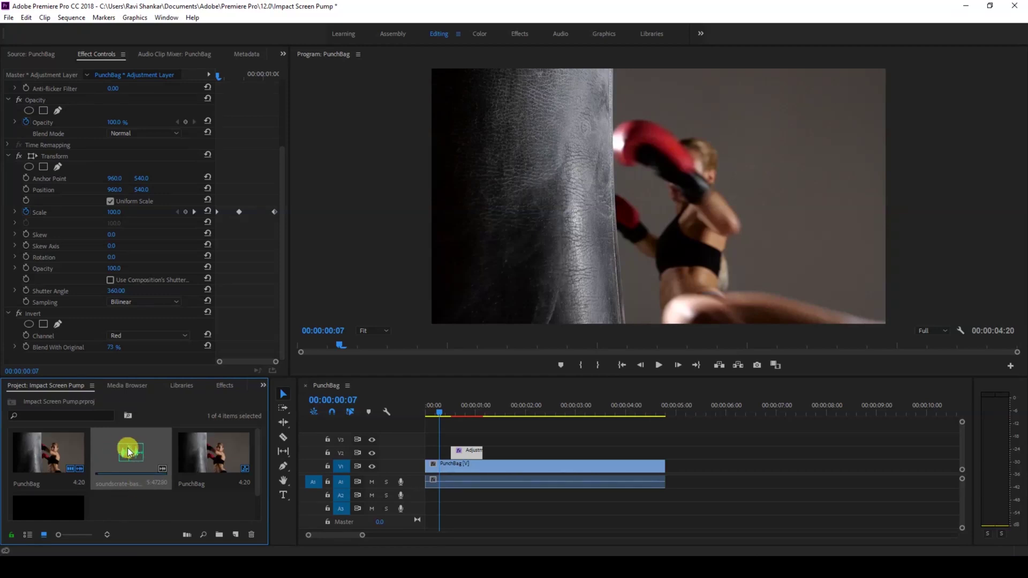
pyautogui.moveTo(128, 452); pyautogui.dragTo(411, 498)
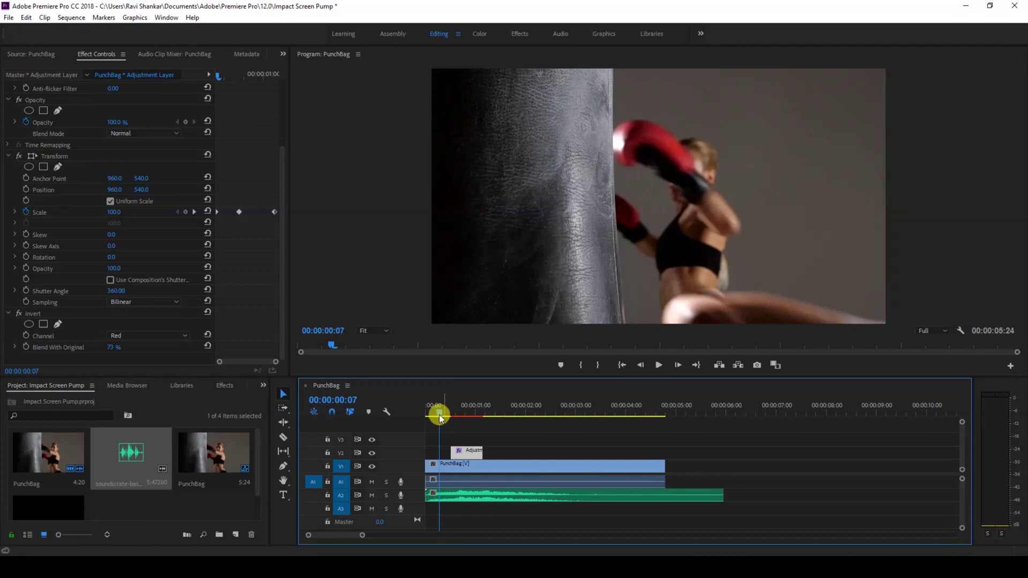
pyautogui.moveTo(439, 416); pyautogui.dragTo(423, 412)
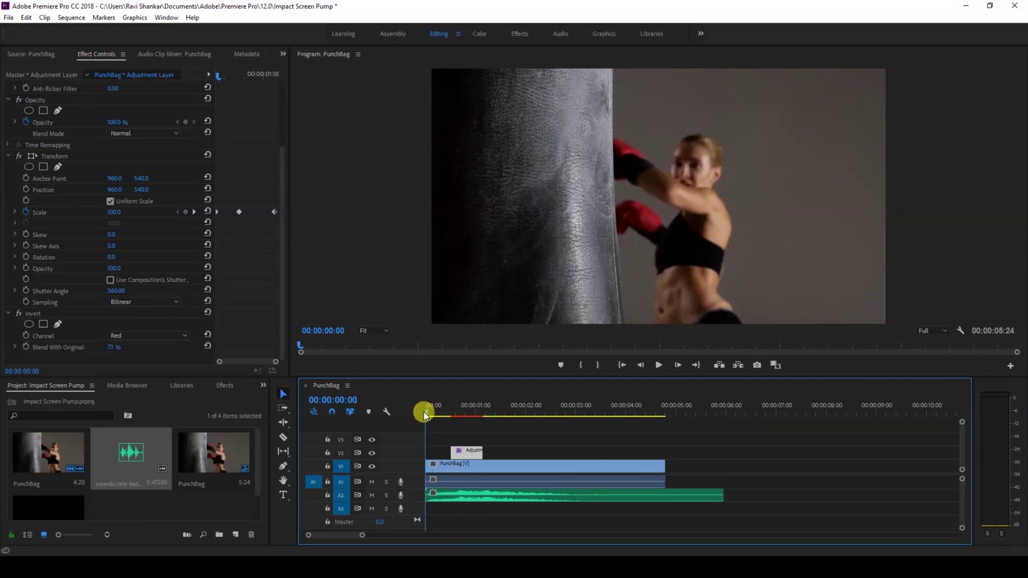
pyautogui.click(658, 365)
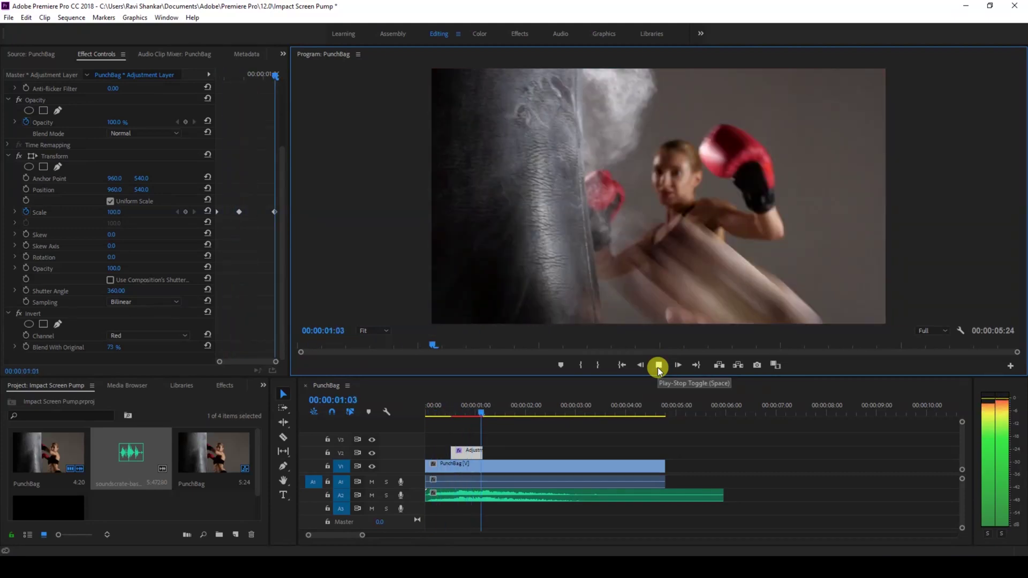
pyautogui.click(659, 365)
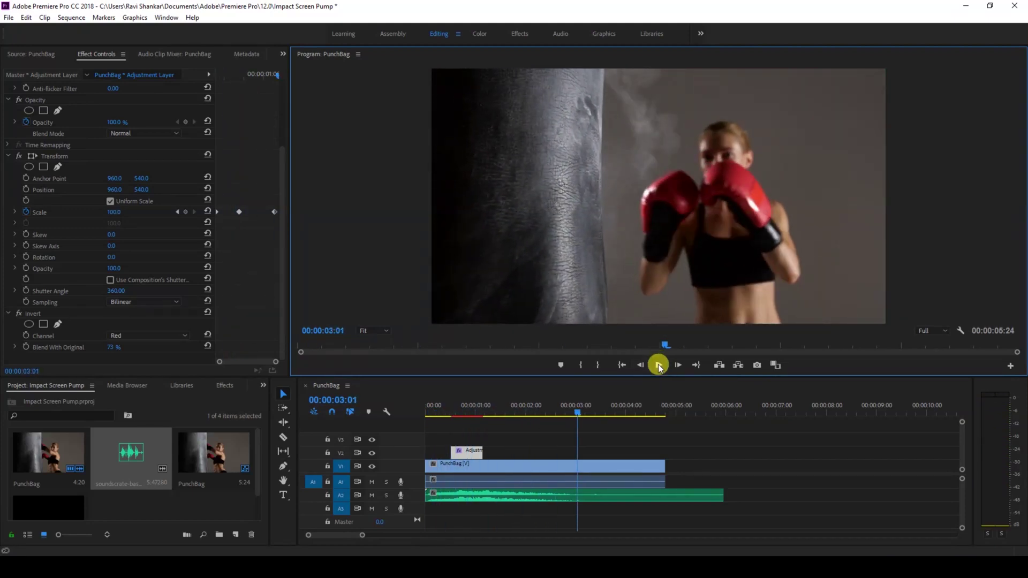
pyautogui.click(659, 365)
pyautogui.click(428, 412)
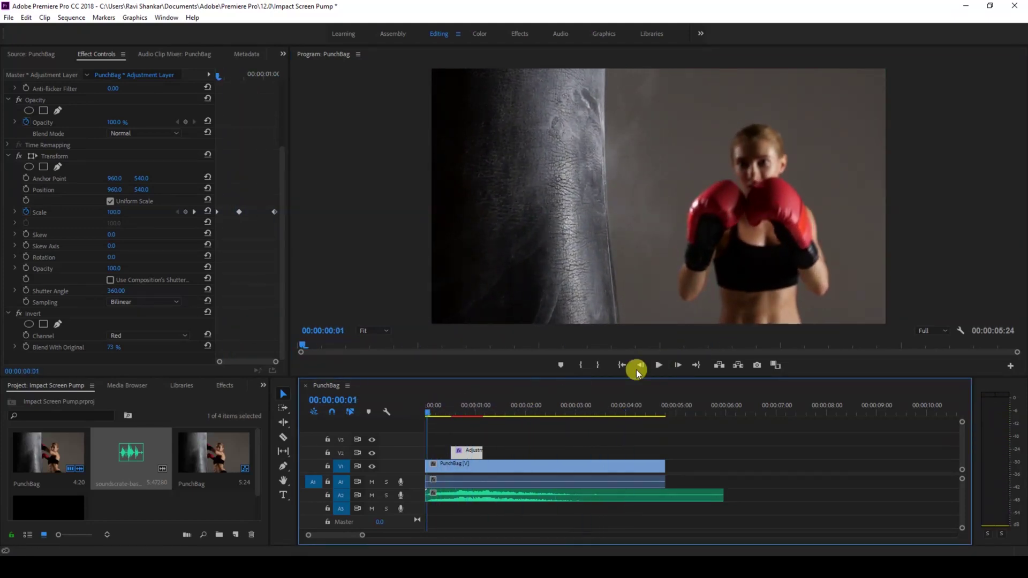
pyautogui.click(658, 365)
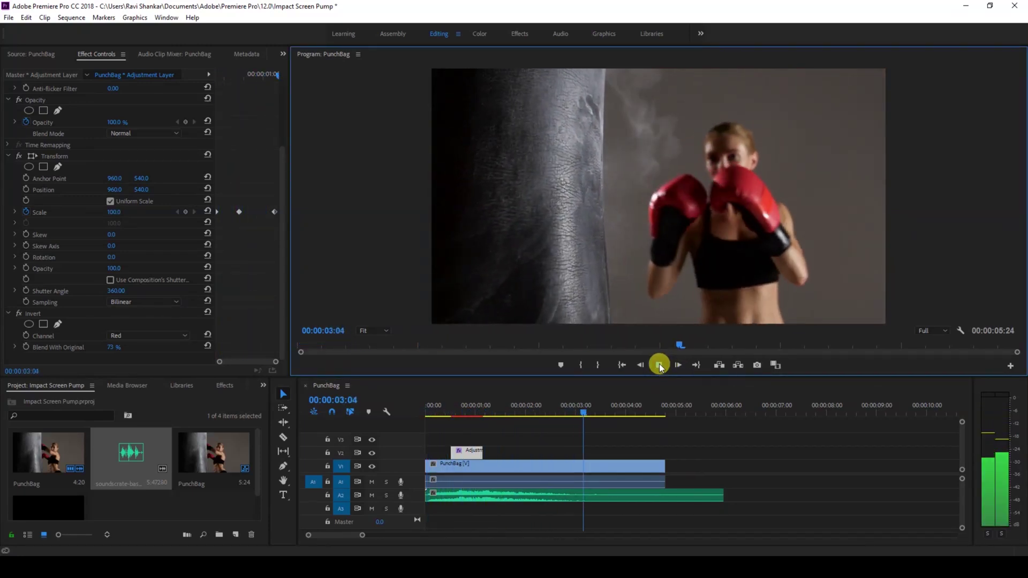
pyautogui.click(660, 364)
pyautogui.moveTo(465, 404); pyautogui.dragTo(412, 404)
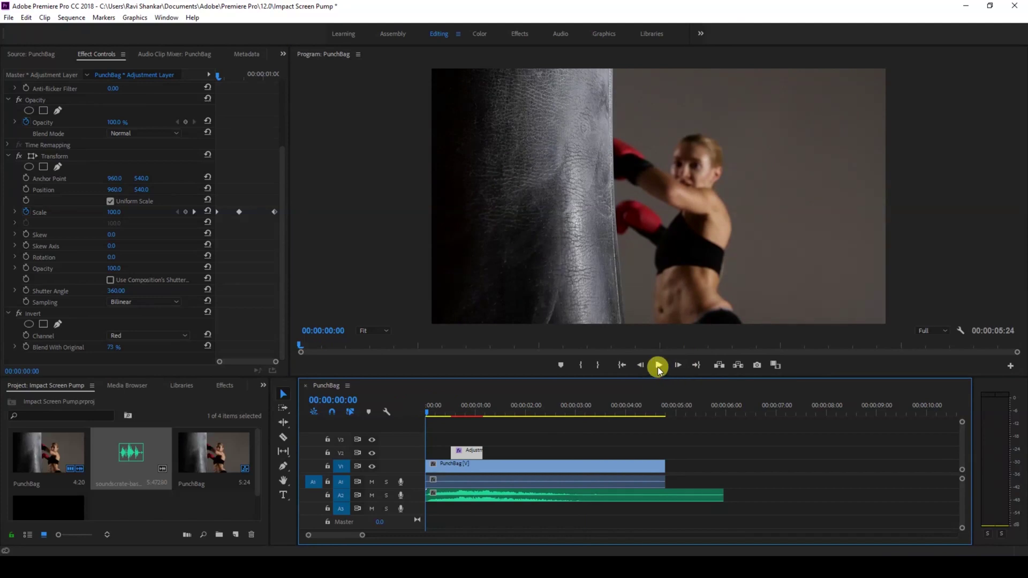
pyautogui.click(657, 367)
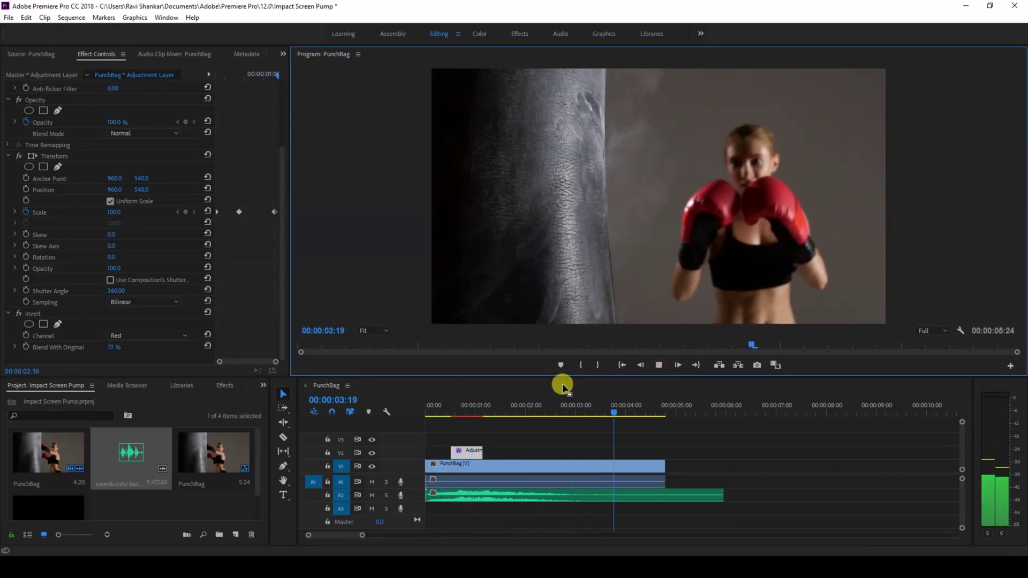
pyautogui.click(477, 407)
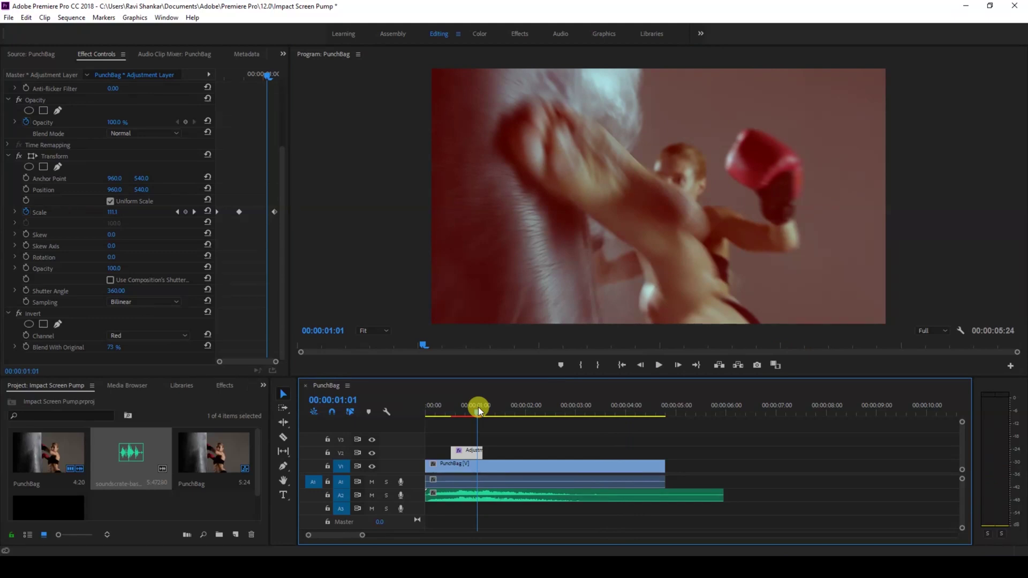